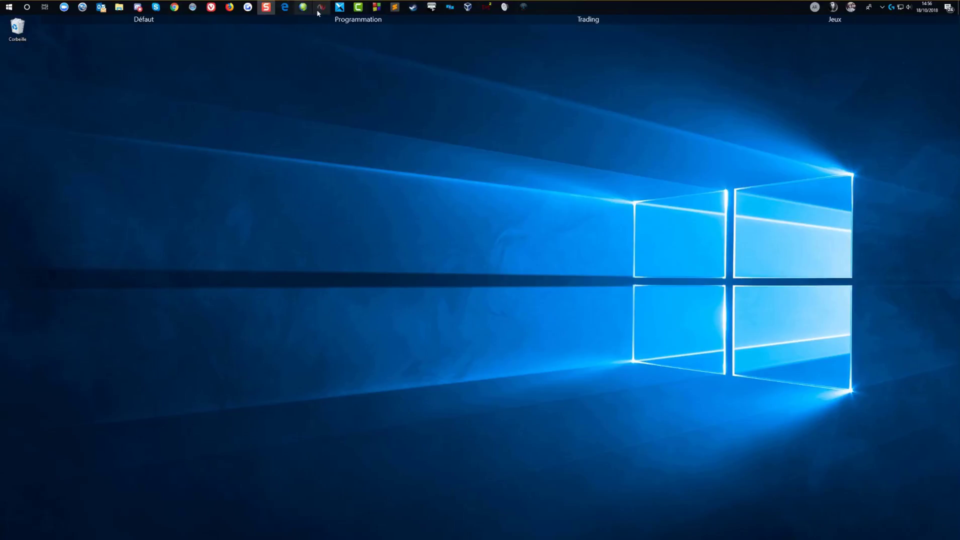
Step: Open Safari, look at its Top Sites page and close the browser
{"action": "left_click", "coordinate": [231, 8]}
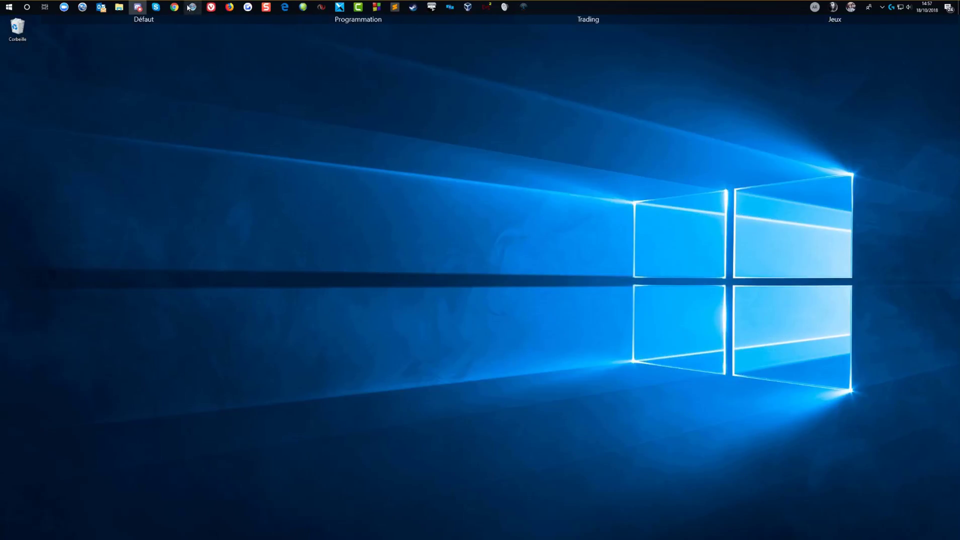
{"action": "left_click", "coordinate": [194, 9]}
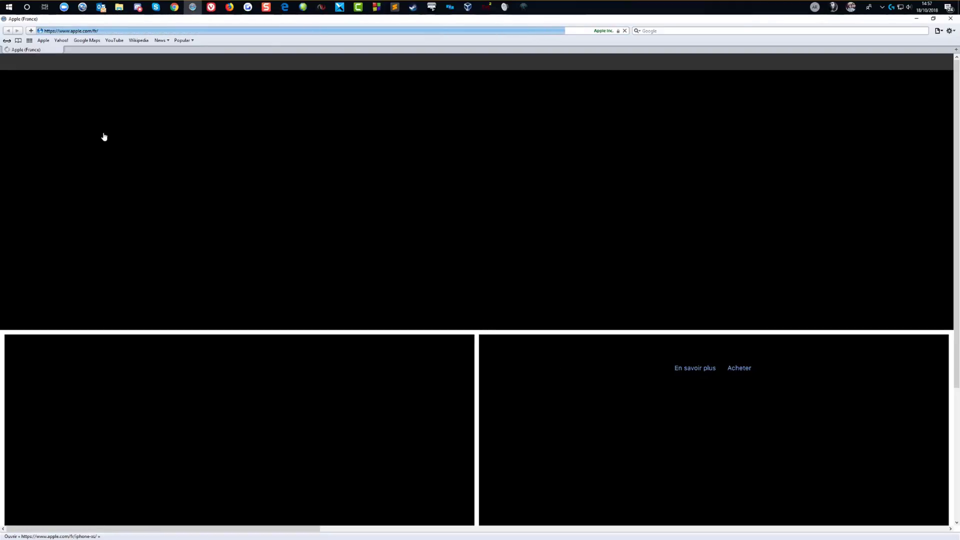
{"action": "left_click", "coordinate": [29, 40]}
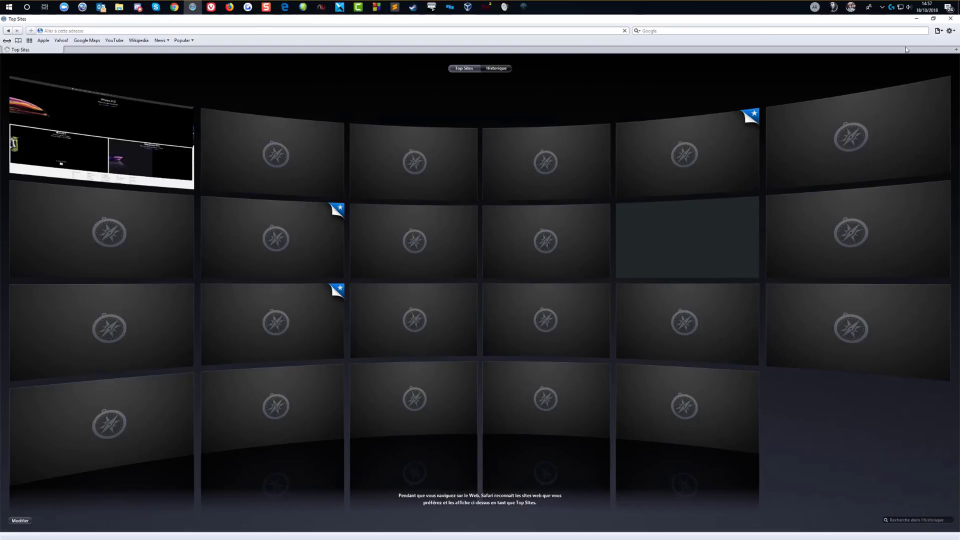
{"action": "left_click", "coordinate": [950, 19]}
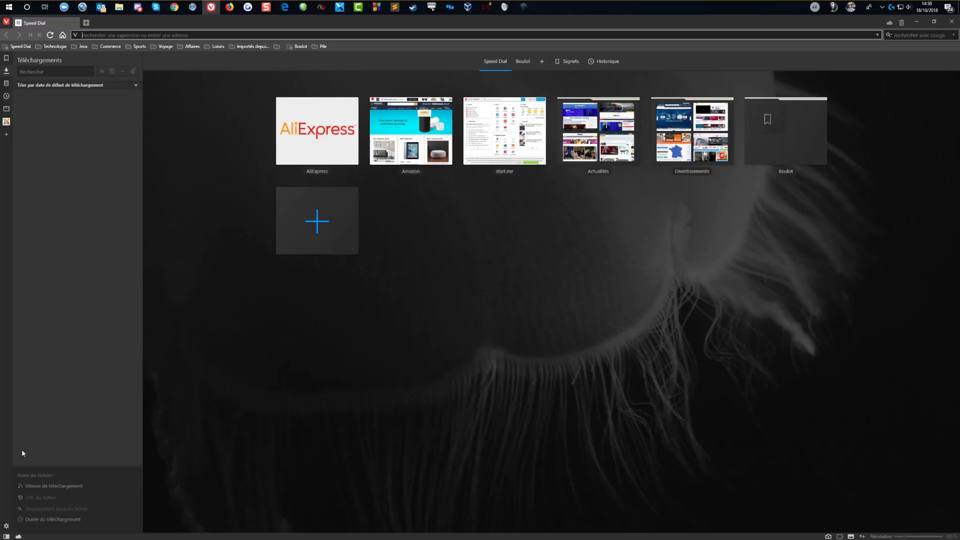
Step: Open Vivaldi's settings and examine the startup (Démarrage) and appearance (Apparence) options
{"action": "left_click", "coordinate": [6, 526]}
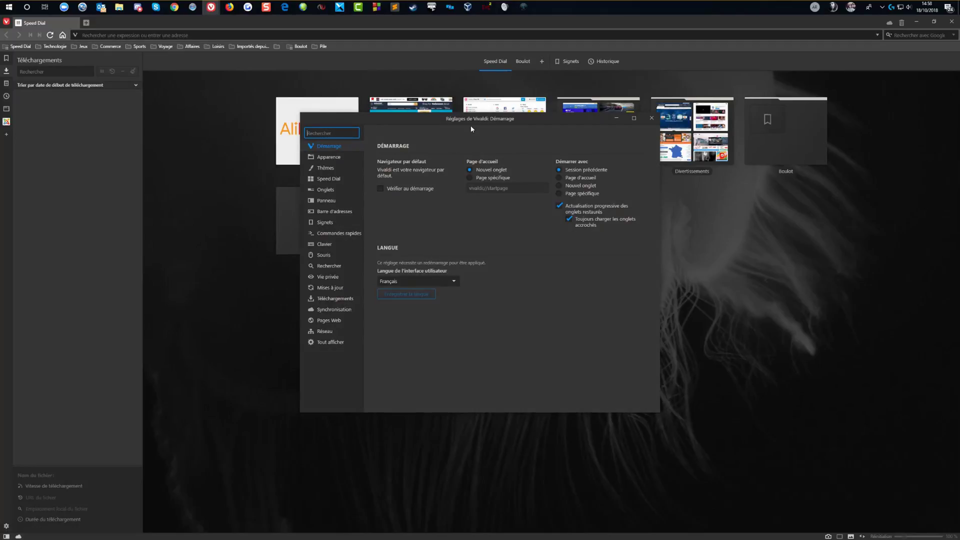
{"action": "left_click_drag", "start_coordinate": [470, 123], "coordinate": [405, 107]}
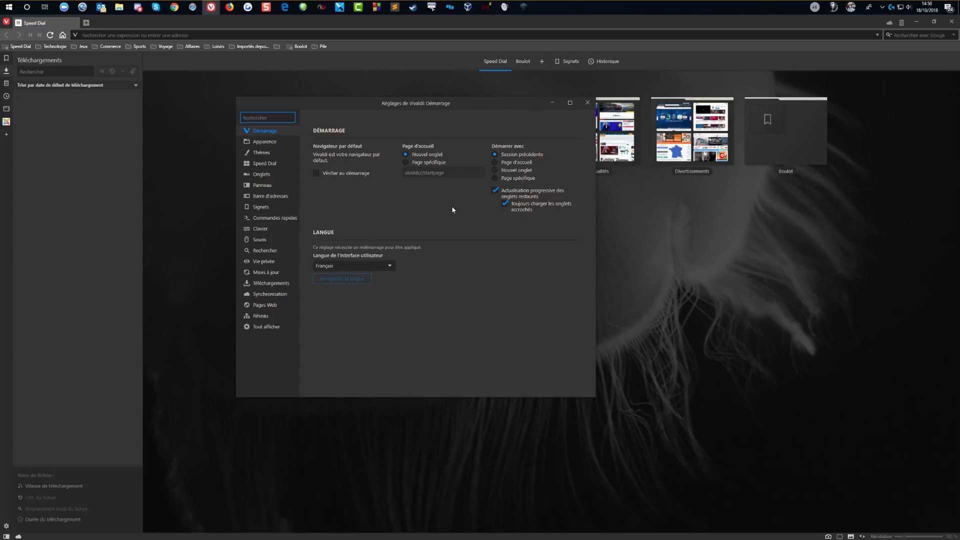
{"action": "left_click", "coordinate": [275, 143]}
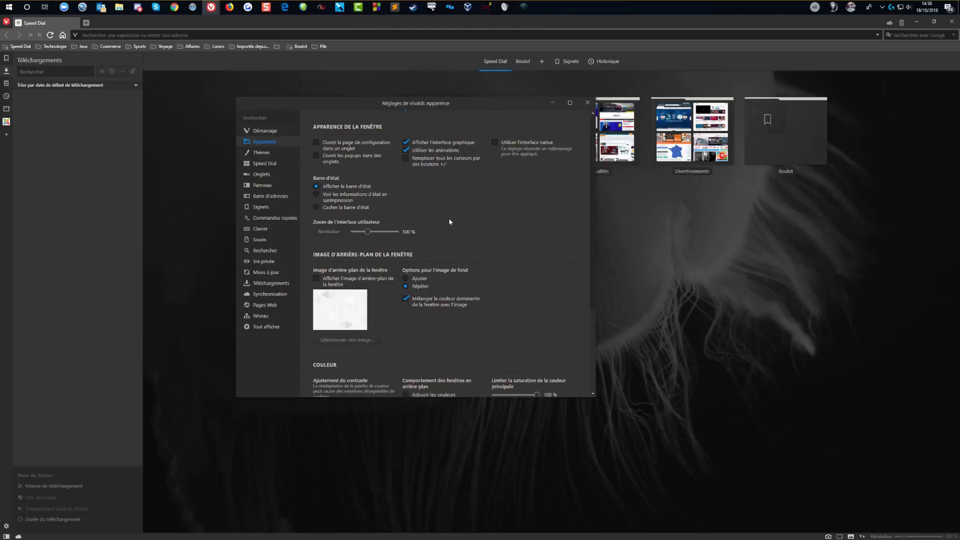
{"action": "scroll", "coordinate": [449, 217], "scroll_direction": "down", "scroll_amount": 3}
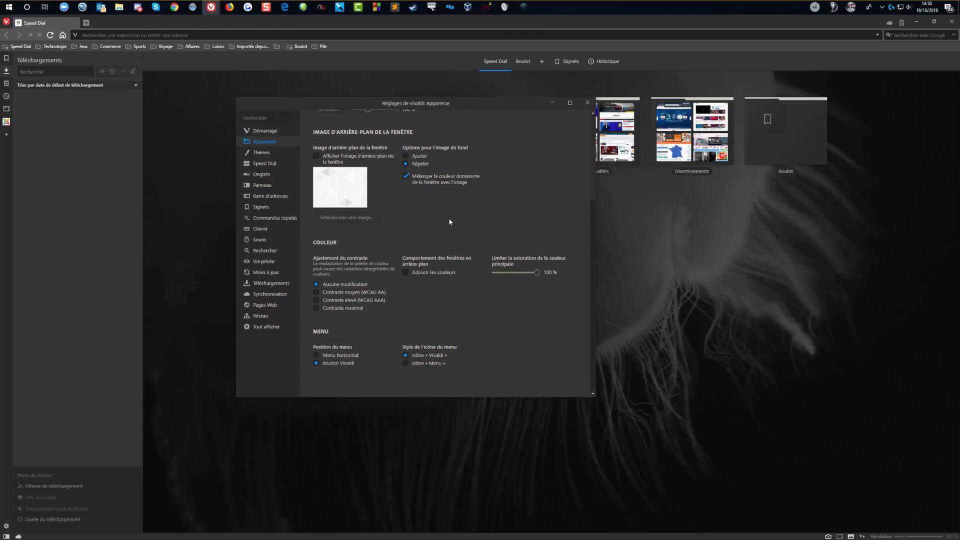
{"action": "scroll", "coordinate": [449, 223], "scroll_direction": "up", "scroll_amount": 3}
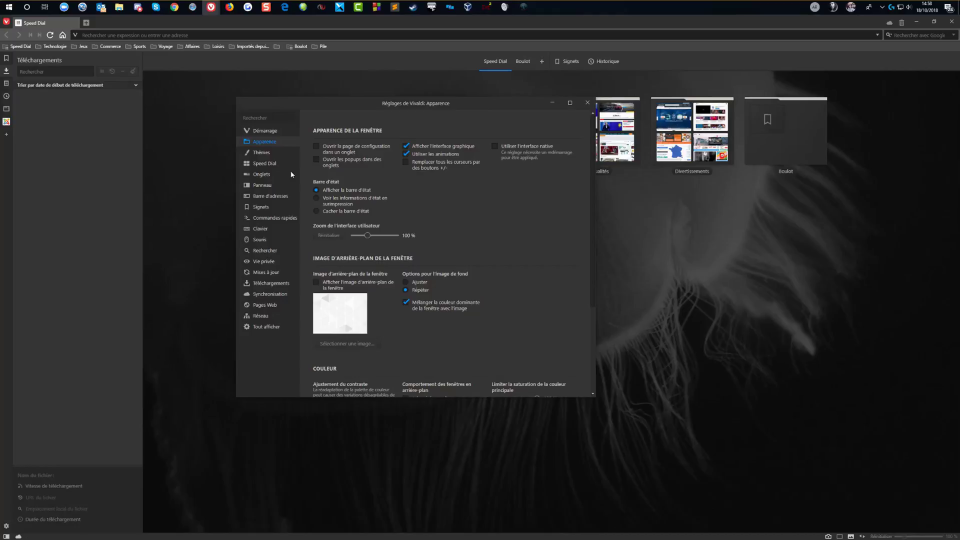
Step: Try out the Subtle, Hot Pink and Human themes, then reapply the Dark theme
{"action": "left_click", "coordinate": [267, 155]}
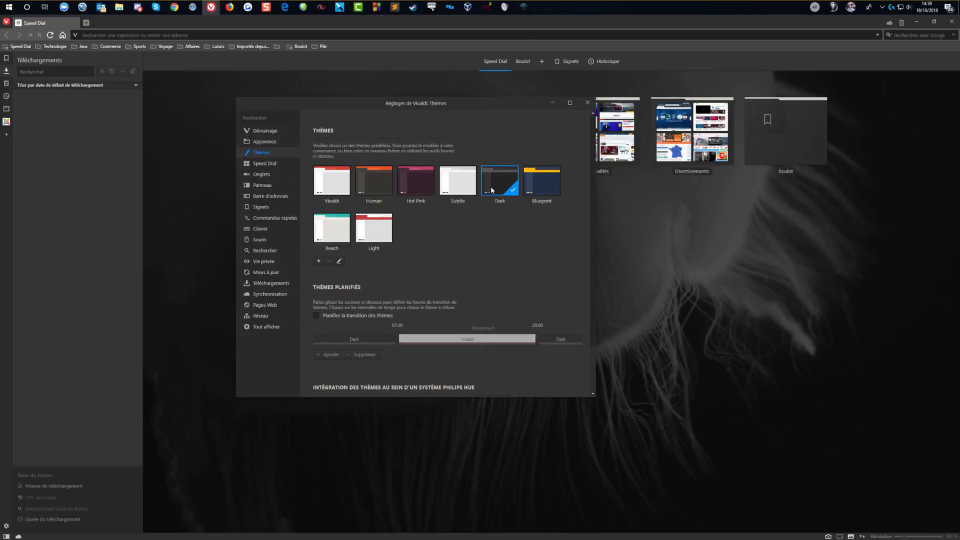
{"action": "left_click", "coordinate": [453, 190]}
{"action": "left_click", "coordinate": [430, 191]}
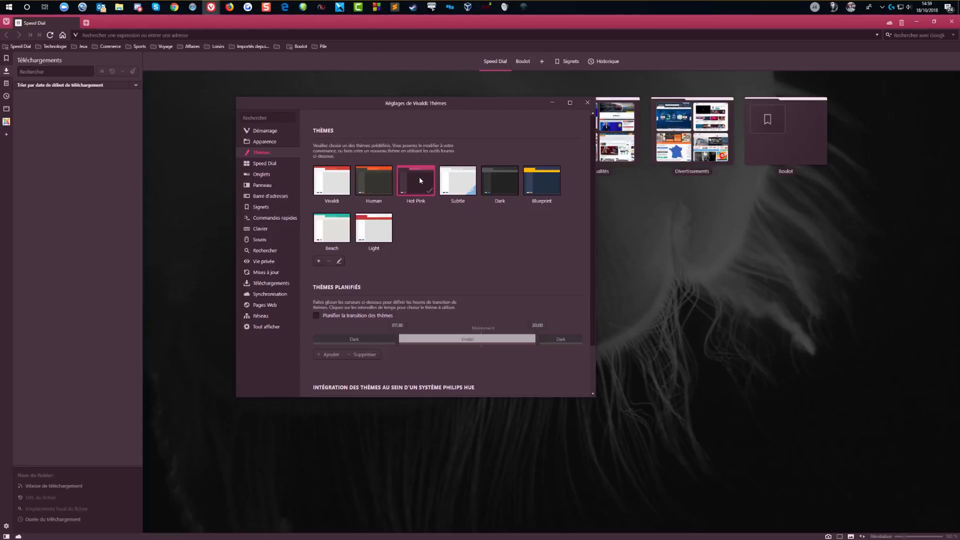
{"action": "left_click", "coordinate": [368, 181]}
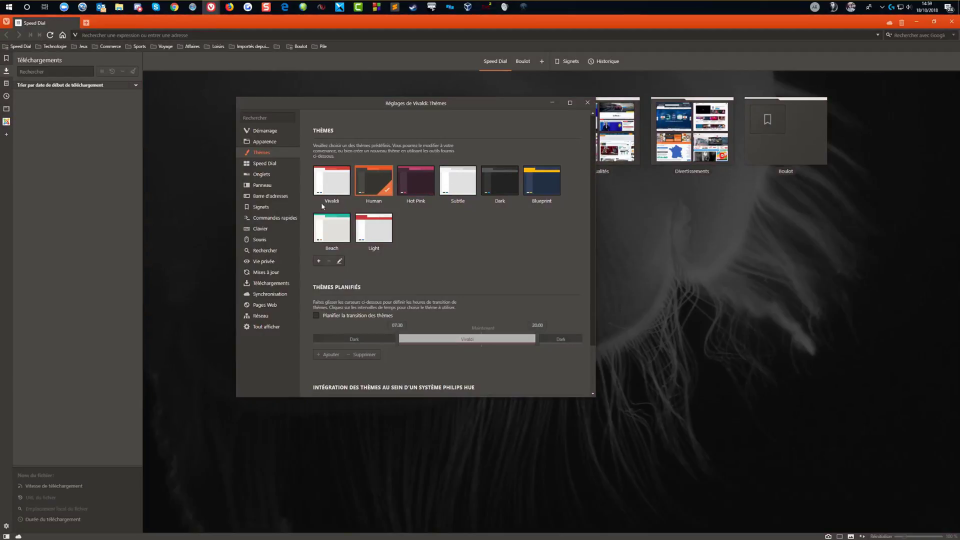
{"action": "left_click", "coordinate": [495, 186]}
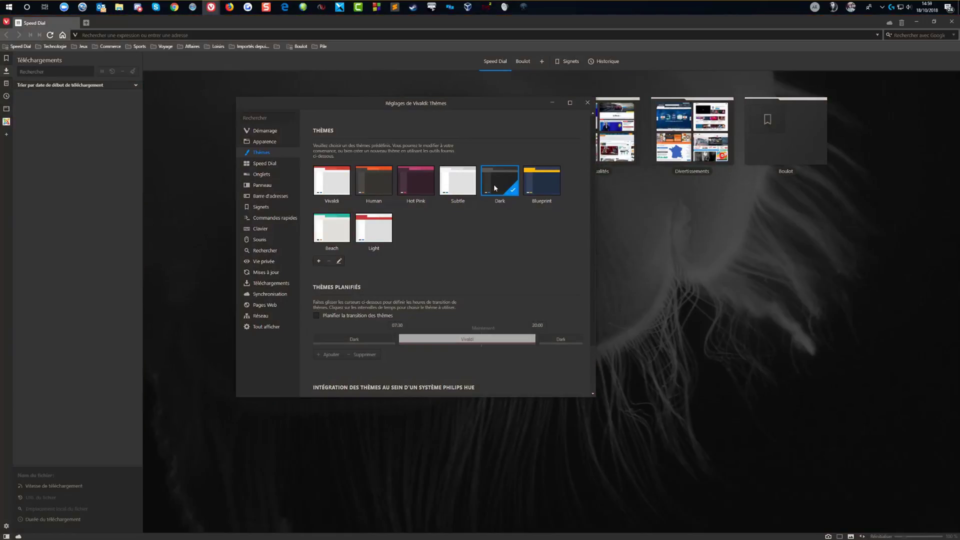
Step: Examine the scheduled theme options, the window appearance options and the Speed Dial background settings
{"action": "scroll", "coordinate": [485, 239], "scroll_direction": "down", "scroll_amount": 2}
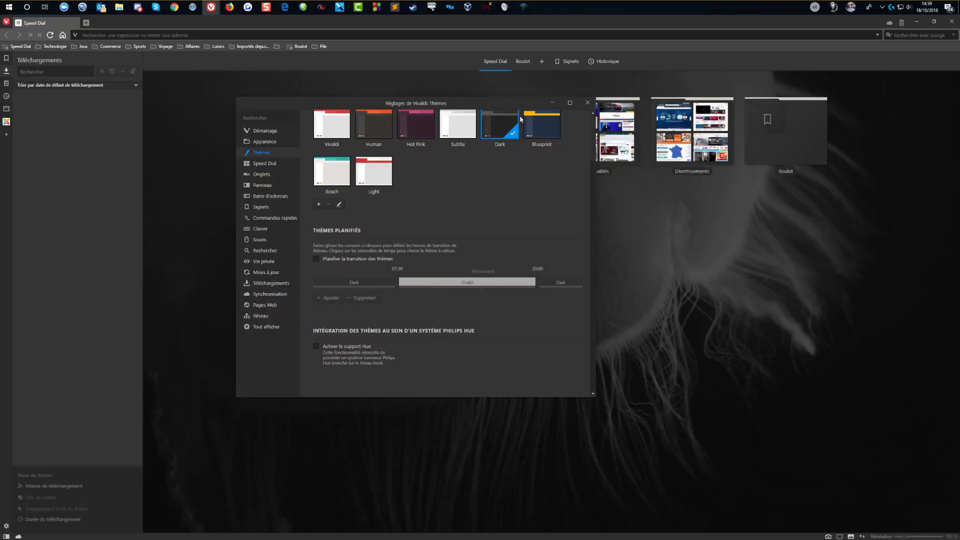
{"action": "left_click", "coordinate": [265, 143]}
{"action": "scroll", "coordinate": [383, 243], "scroll_direction": "down", "scroll_amount": 3}
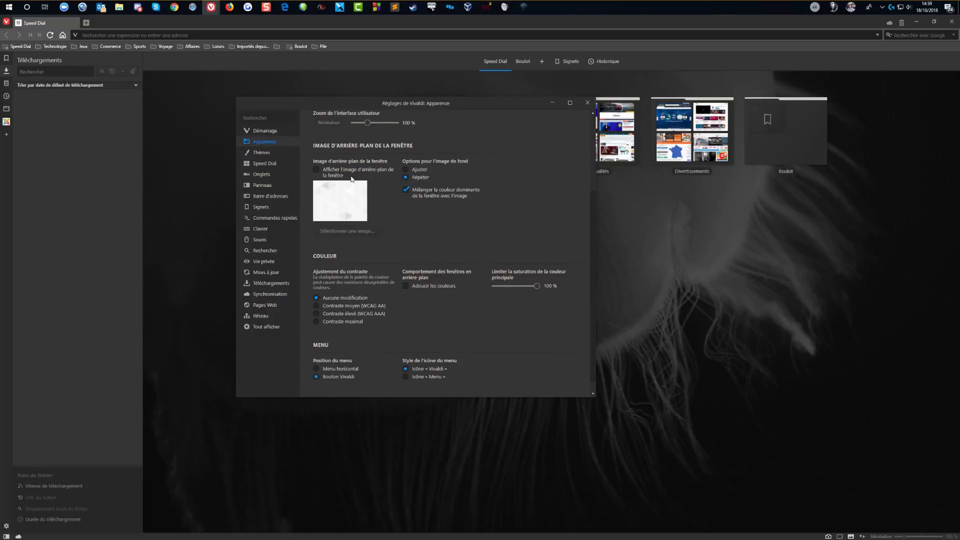
{"action": "scroll", "coordinate": [510, 246], "scroll_direction": "up", "scroll_amount": 3}
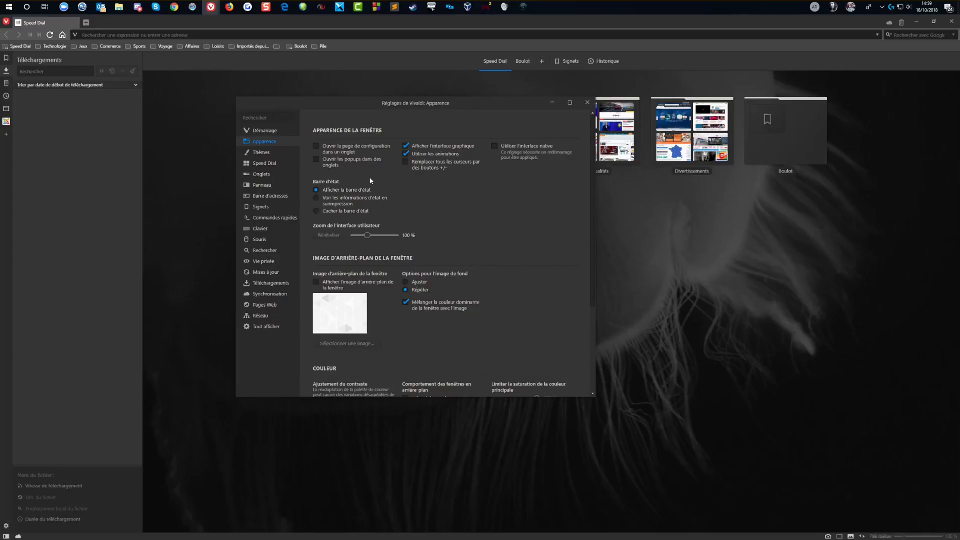
{"action": "left_click", "coordinate": [262, 154]}
{"action": "left_click", "coordinate": [262, 163]}
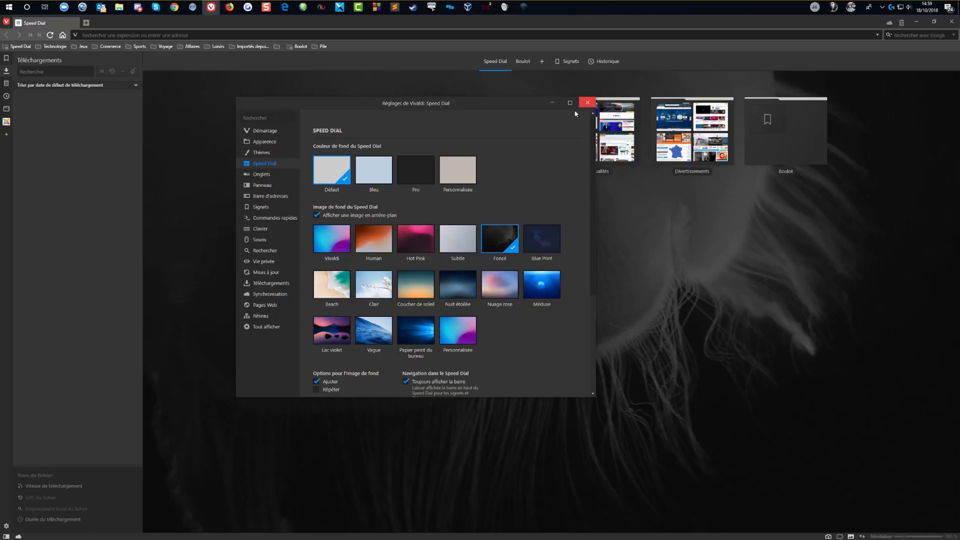
Step: Examine the tab (Onglets) settings through to the tab features section, and the panel (Panneau) settings
{"action": "left_click", "coordinate": [262, 175]}
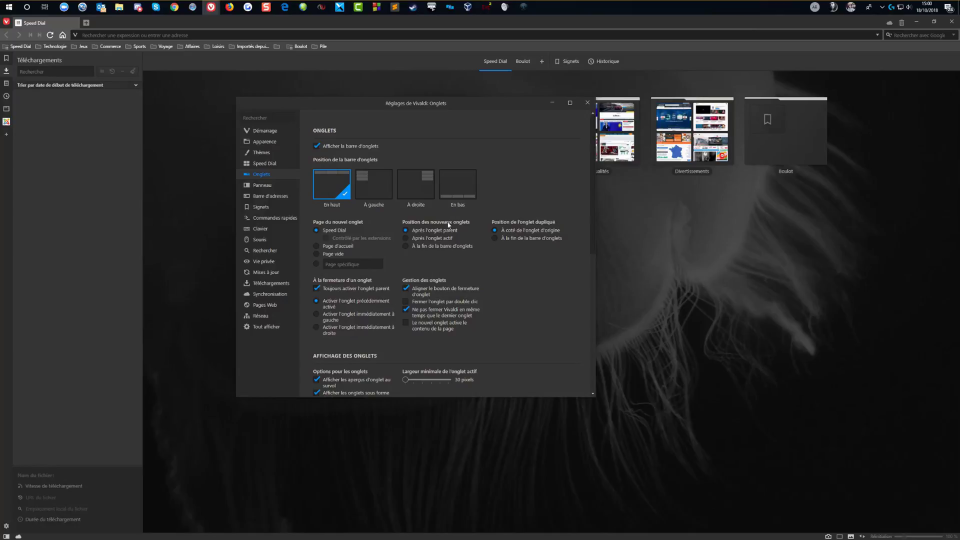
{"action": "scroll", "coordinate": [409, 249], "scroll_direction": "down", "scroll_amount": 5}
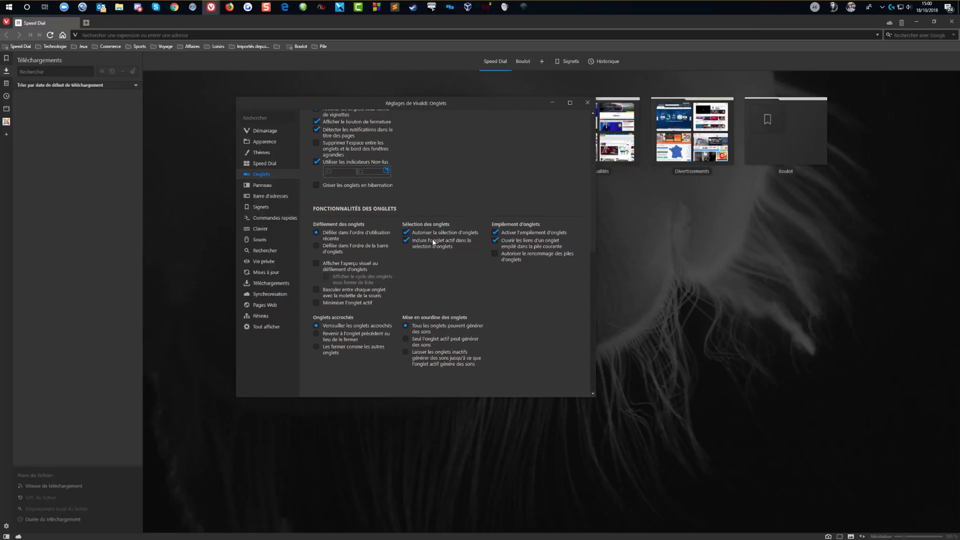
{"action": "scroll", "coordinate": [432, 239], "scroll_direction": "up", "scroll_amount": 6}
{"action": "left_click", "coordinate": [269, 186]}
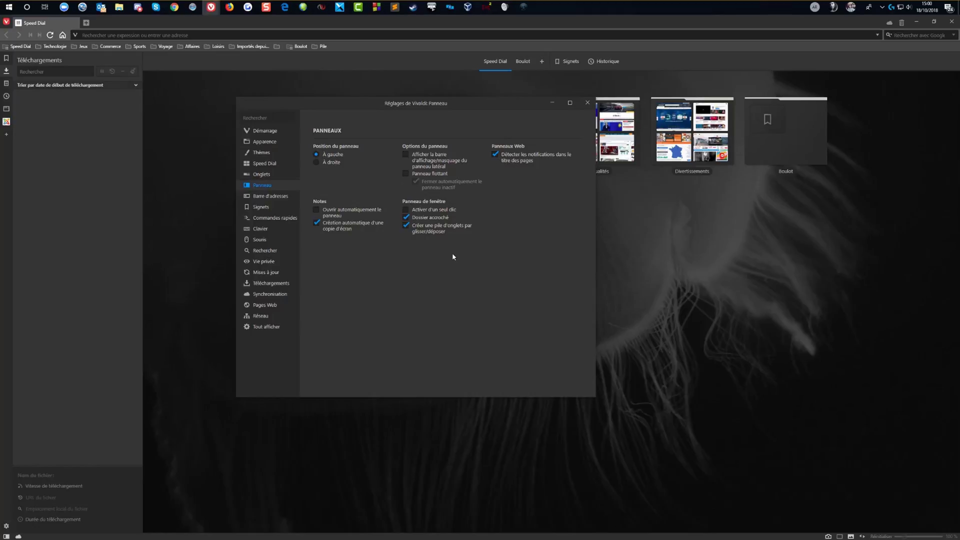
Step: Examine the settings for the address bar, bookmarks (Signets) and quick commands (Commandes rapides)
{"action": "left_click", "coordinate": [275, 196]}
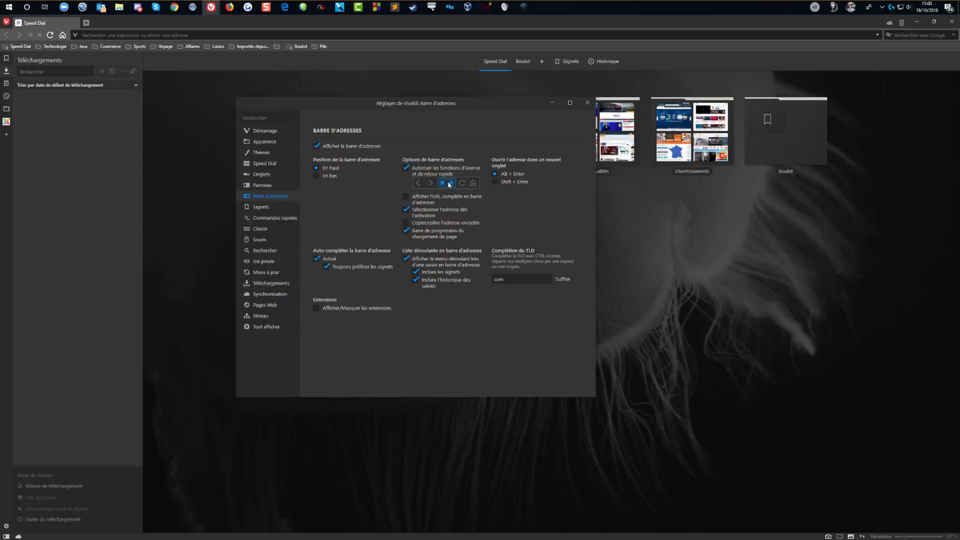
{"action": "left_click", "coordinate": [257, 205]}
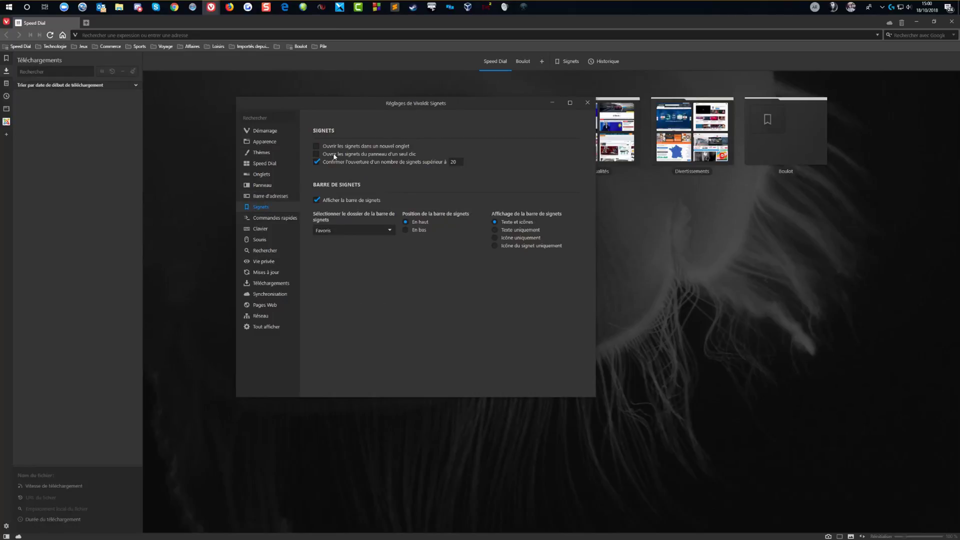
{"action": "left_click", "coordinate": [264, 218]}
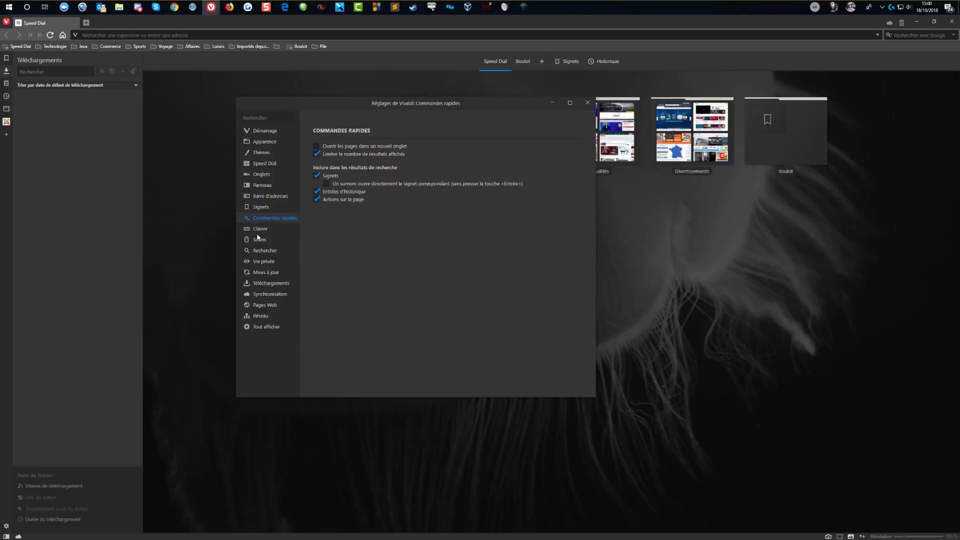
Step: Examine the keyboard shortcuts for window commands and the mouse gesture settings
{"action": "left_click", "coordinate": [259, 230]}
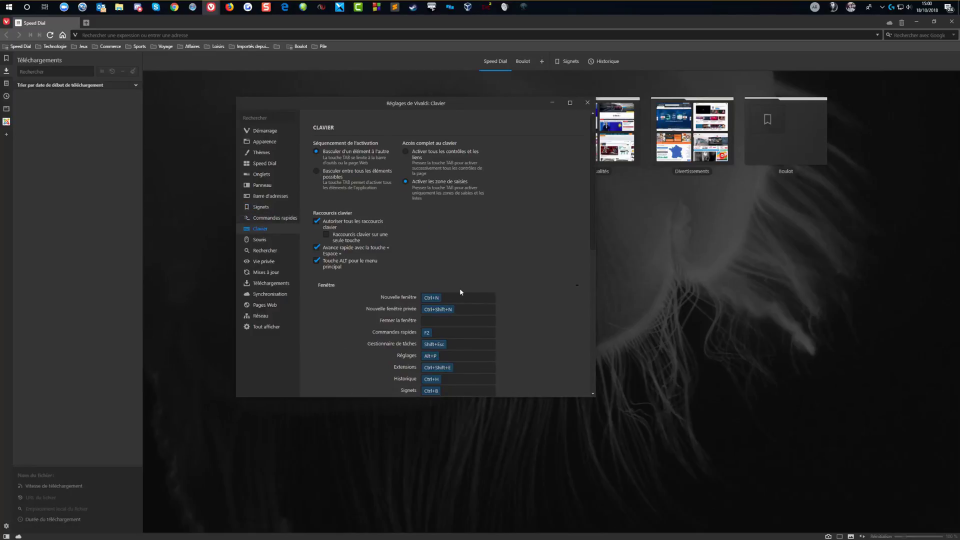
{"action": "scroll", "coordinate": [460, 294], "scroll_direction": "down", "scroll_amount": 3}
{"action": "scroll", "coordinate": [458, 322], "scroll_direction": "down", "scroll_amount": 2}
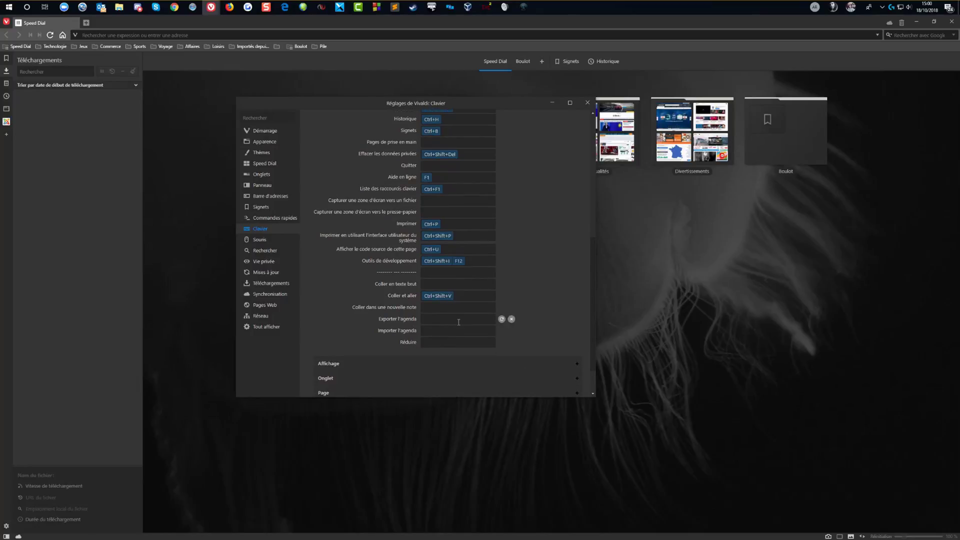
{"action": "scroll", "coordinate": [458, 321], "scroll_direction": "up", "scroll_amount": 3}
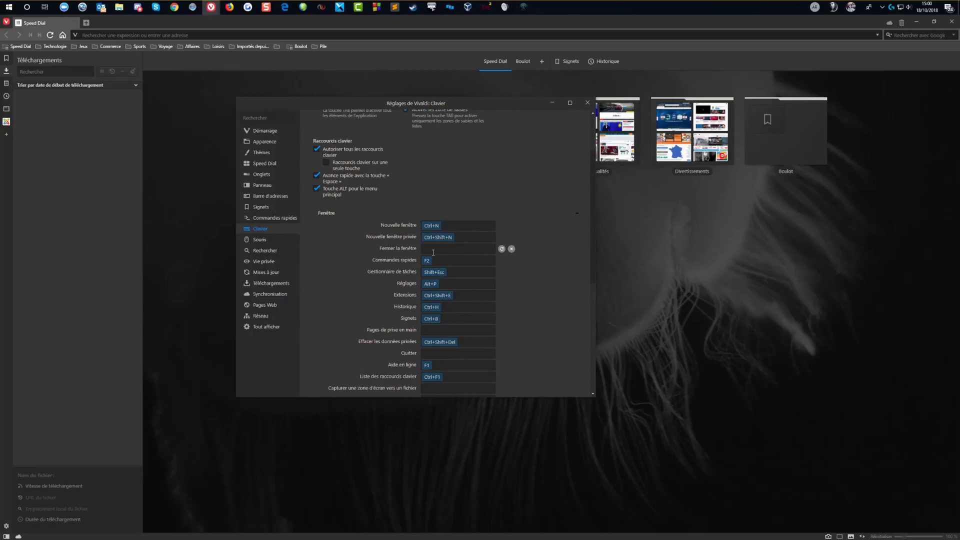
{"action": "left_click", "coordinate": [257, 239]}
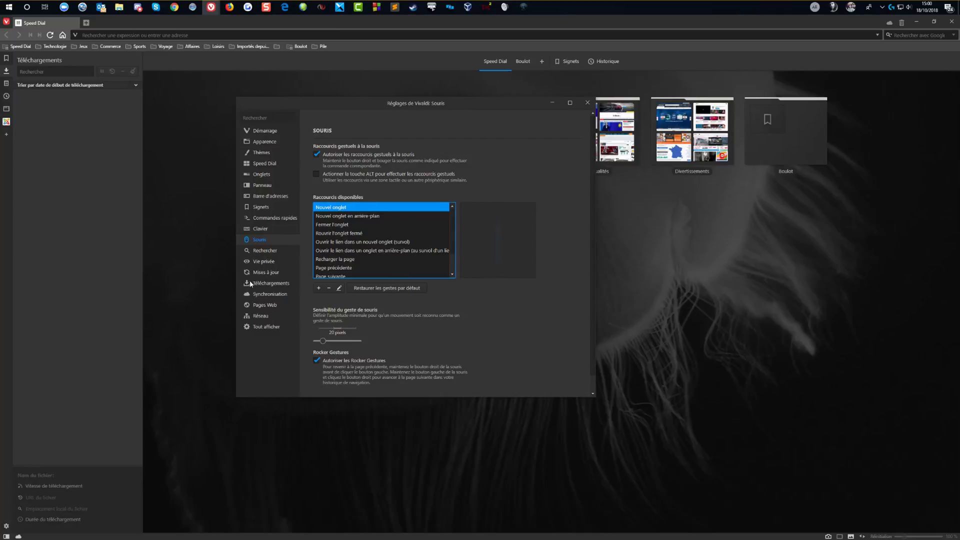
Step: Examine the search engine settings and the privacy (Vie privée) settings, including saved passwords and cookies
{"action": "left_click", "coordinate": [254, 250]}
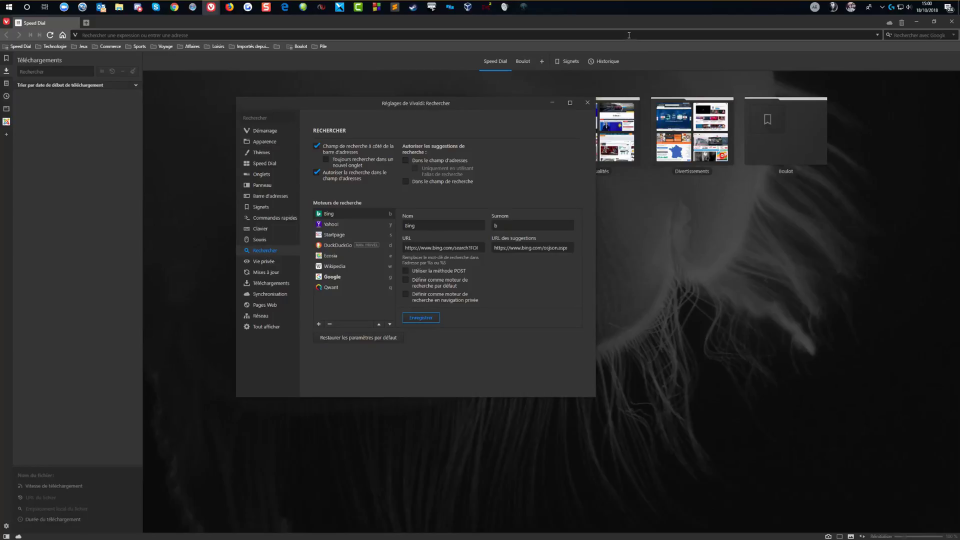
{"action": "left_click", "coordinate": [255, 261]}
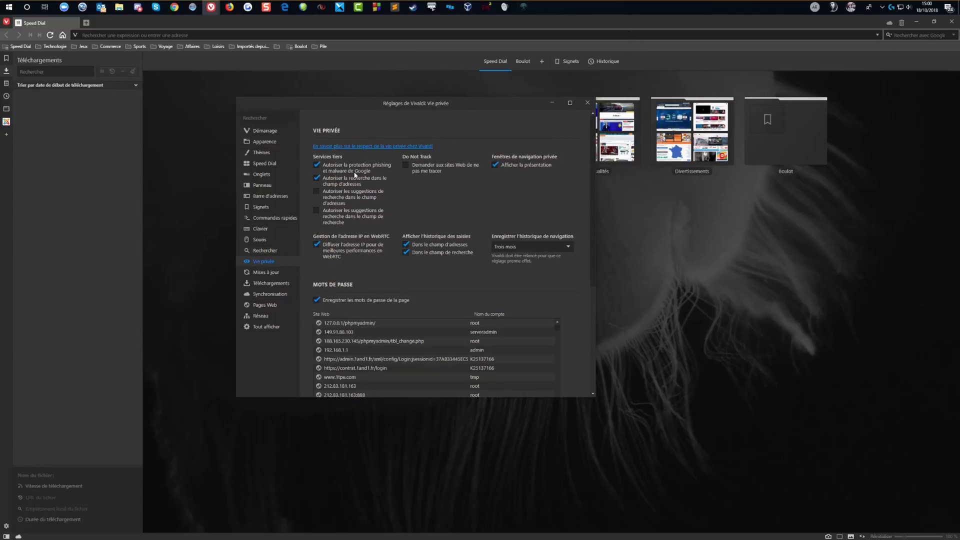
{"action": "scroll", "coordinate": [354, 215], "scroll_direction": "down", "scroll_amount": 3}
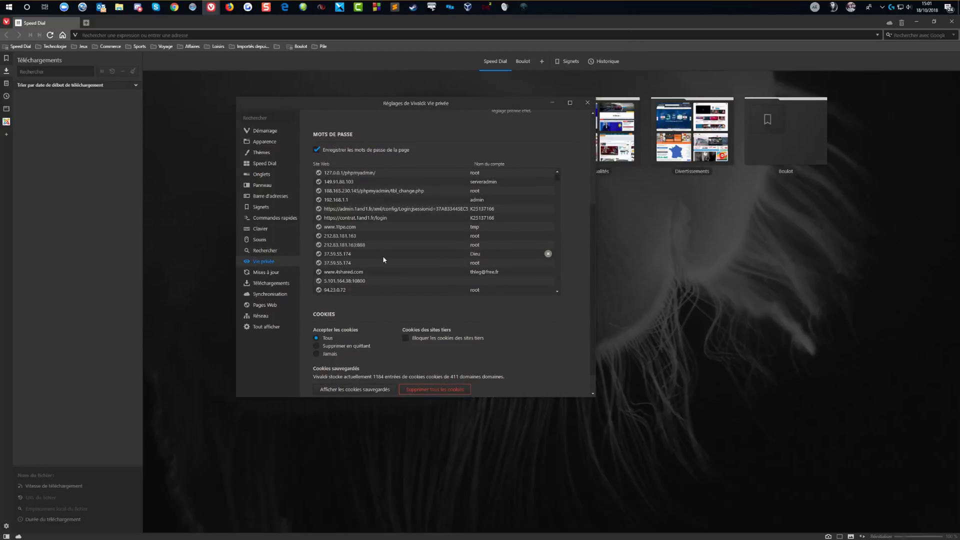
{"action": "scroll", "coordinate": [376, 248], "scroll_direction": "up", "scroll_amount": 2}
{"action": "scroll", "coordinate": [384, 265], "scroll_direction": "up", "scroll_amount": 2}
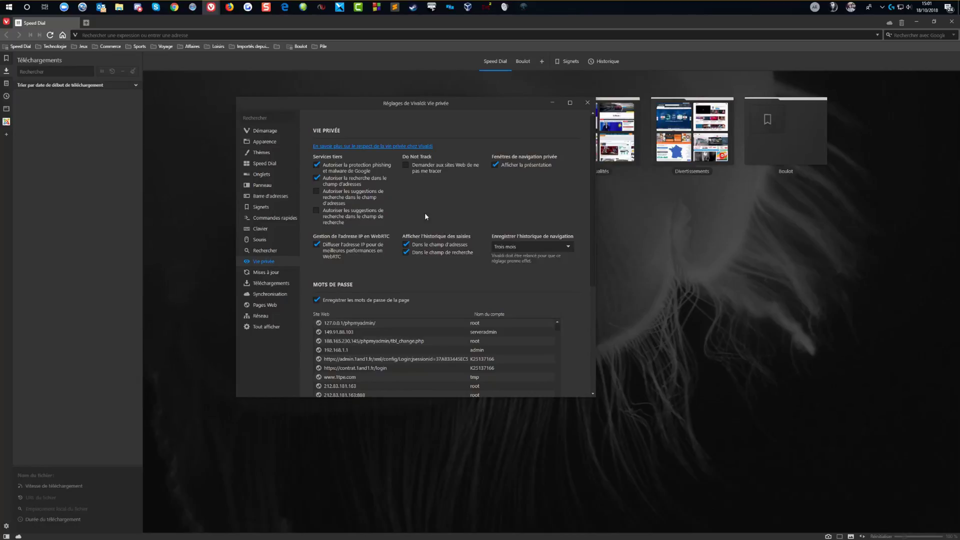
Step: Examine the settings for updates, downloads, synchronisation and web pages (Pages Web)
{"action": "left_click", "coordinate": [266, 271]}
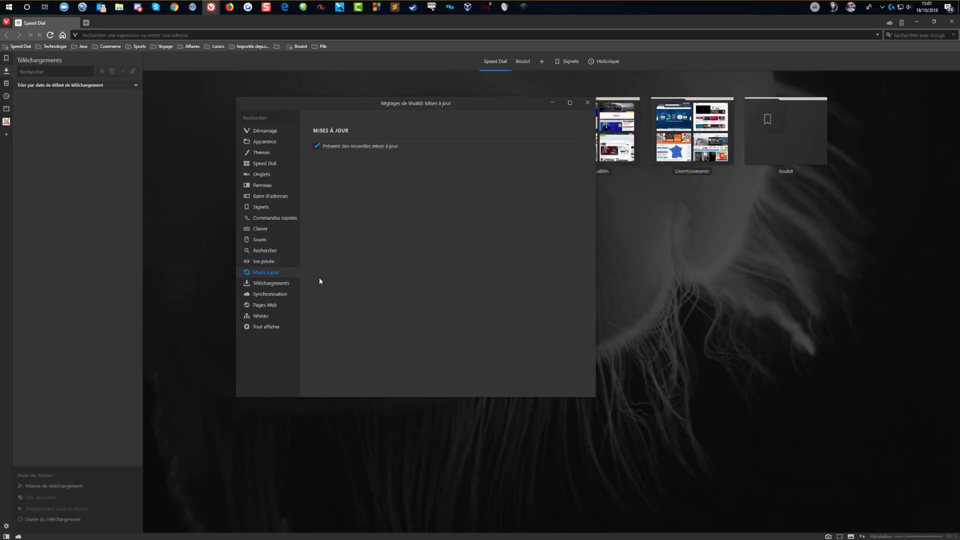
{"action": "left_click", "coordinate": [274, 283]}
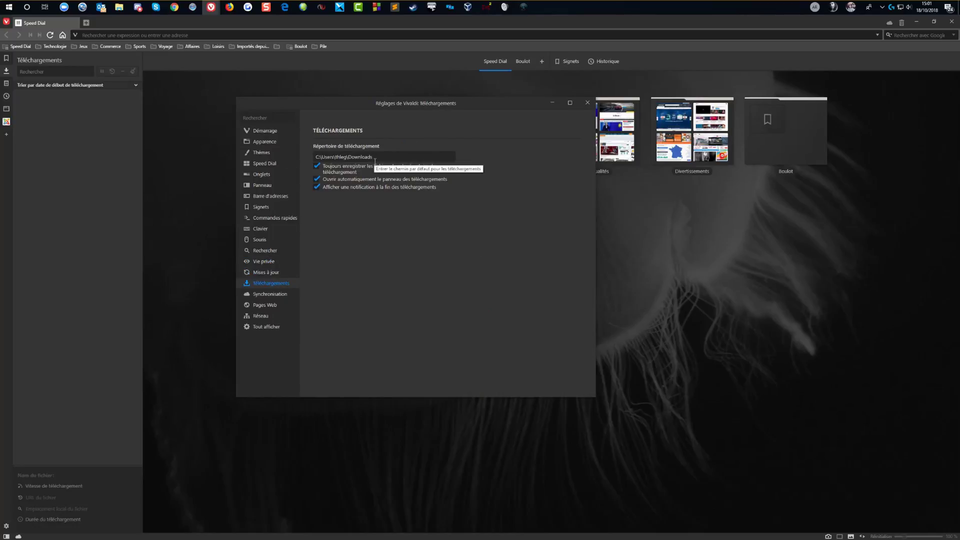
{"action": "left_click", "coordinate": [271, 294]}
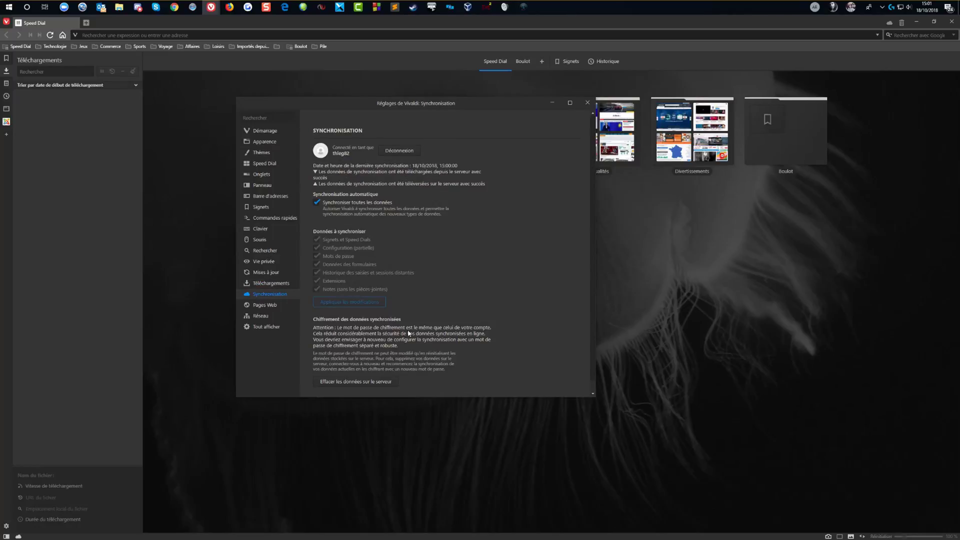
{"action": "left_click", "coordinate": [266, 304]}
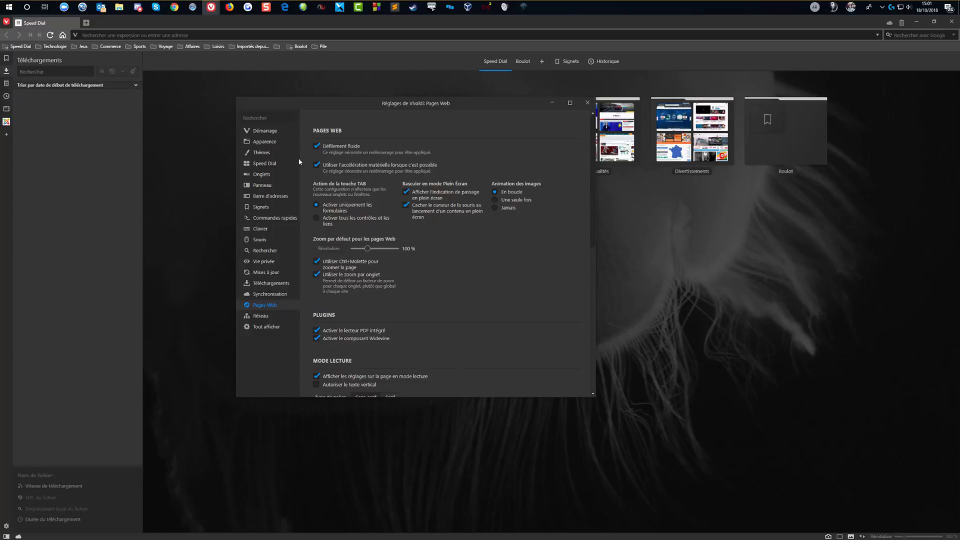
Step: Examine the rest of the Pages Web settings, including plugins, reading mode, screen captures and default fonts
{"action": "scroll", "coordinate": [435, 269], "scroll_direction": "down", "scroll_amount": 10}
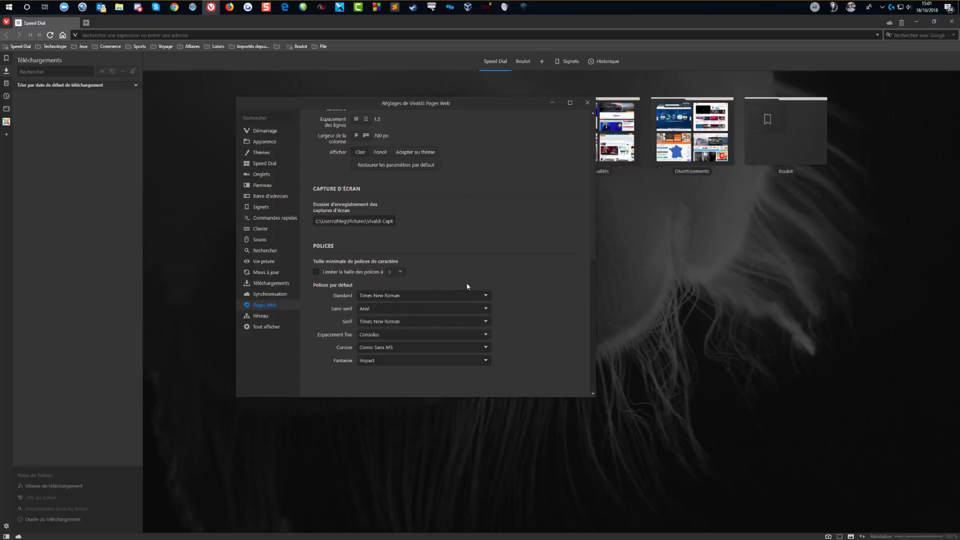
{"action": "scroll", "coordinate": [465, 300], "scroll_direction": "up", "scroll_amount": 3}
{"action": "scroll", "coordinate": [463, 302], "scroll_direction": "up", "scroll_amount": 3}
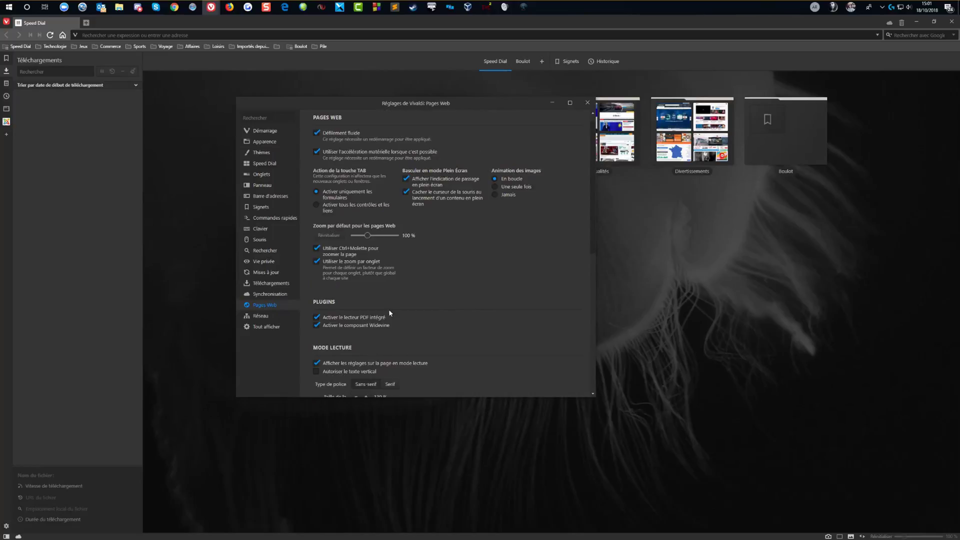
Step: Examine the network (Réseau) settings and the full Tout afficher list, and close the settings window
{"action": "left_click", "coordinate": [260, 317]}
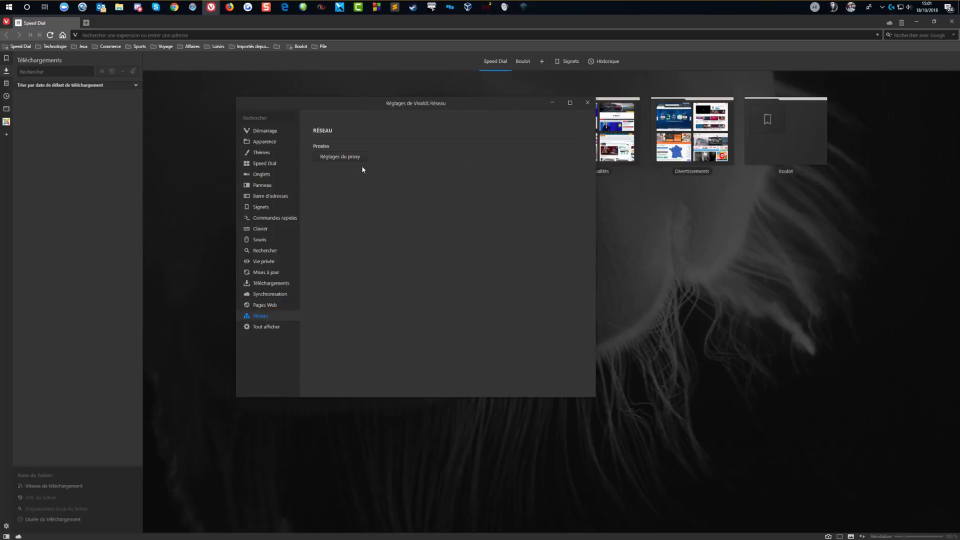
{"action": "left_click", "coordinate": [272, 327]}
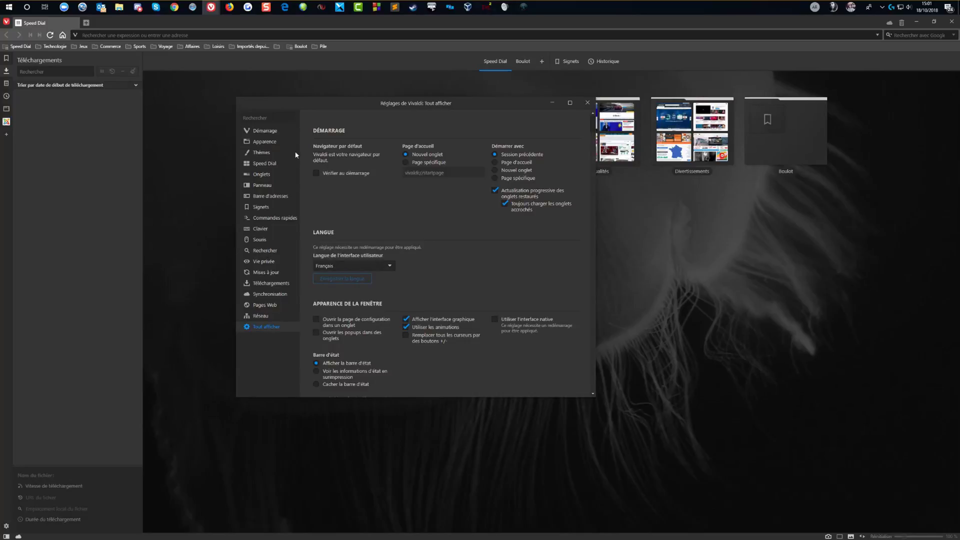
{"action": "scroll", "coordinate": [419, 250], "scroll_direction": "down", "scroll_amount": 15}
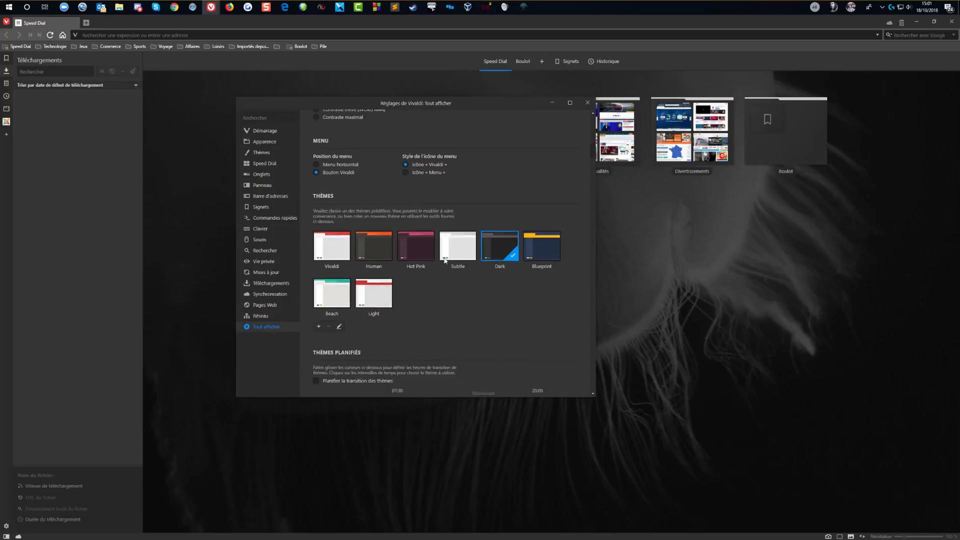
{"action": "scroll", "coordinate": [446, 261], "scroll_direction": "up", "scroll_amount": 15}
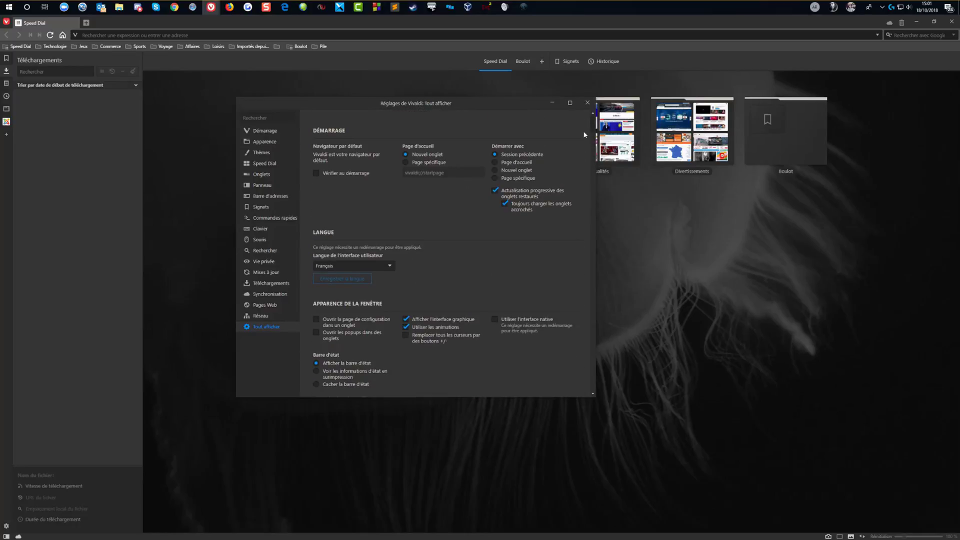
{"action": "left_click", "coordinate": [588, 102]}
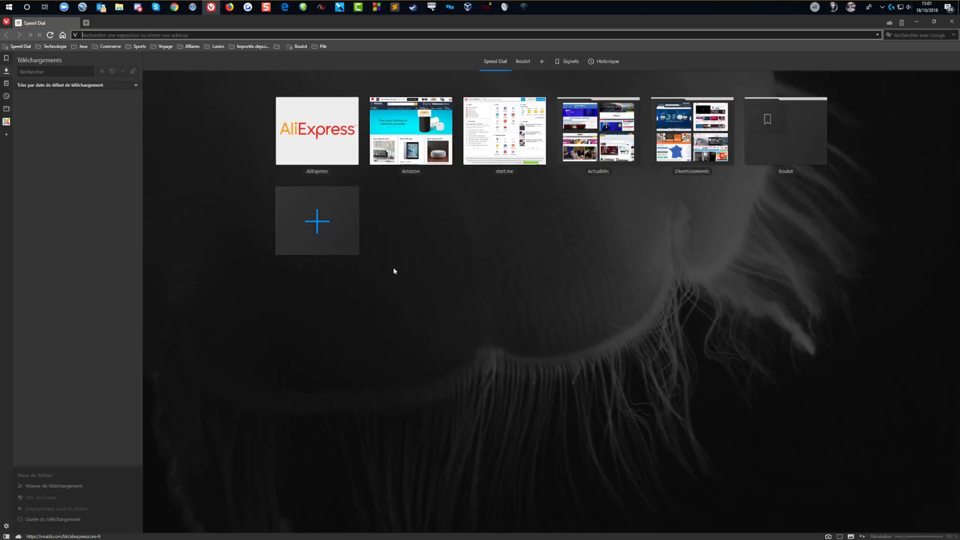
Step: Visit AliExpress from the Speed Dial and leboncoin from its Divertissements folder, returning to the main Speed Dial page
{"action": "left_click", "coordinate": [319, 133]}
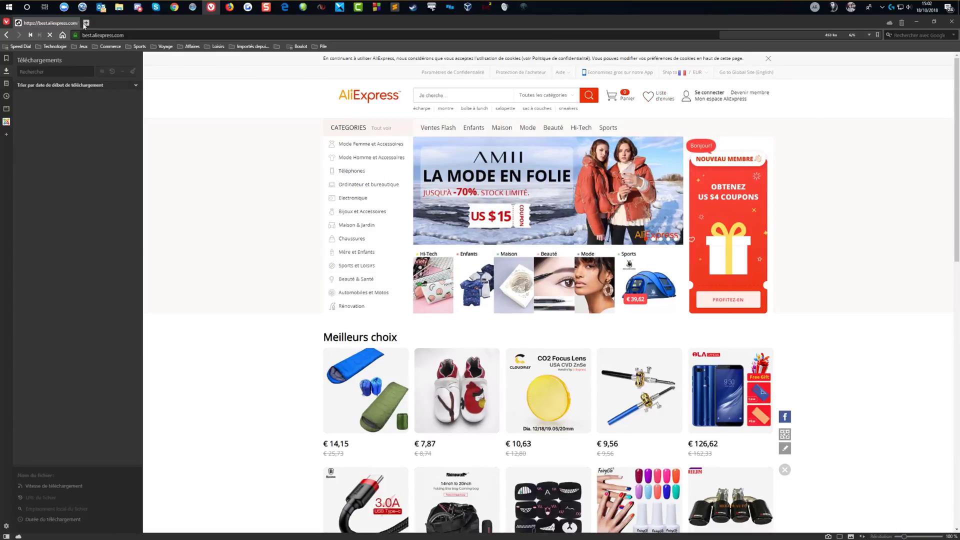
{"action": "left_click", "coordinate": [7, 35]}
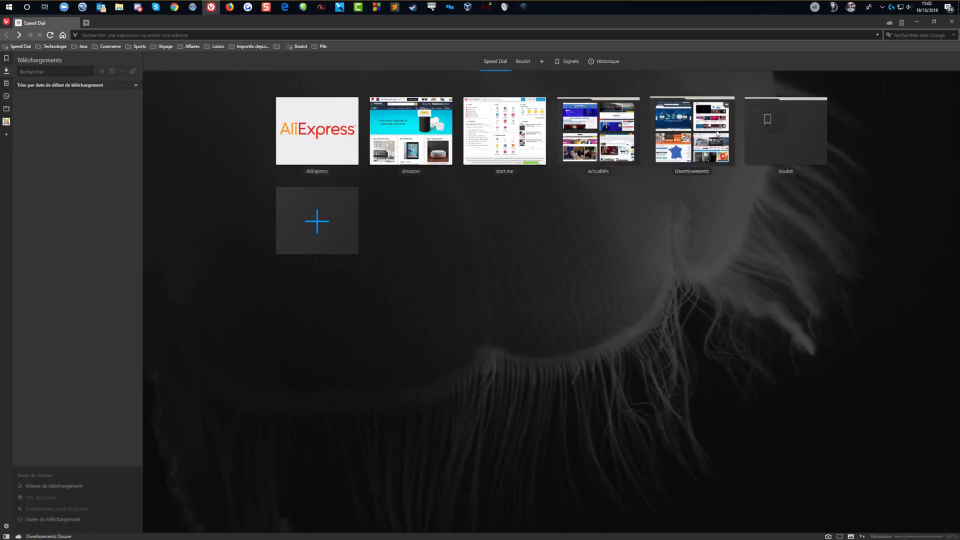
{"action": "left_click", "coordinate": [691, 138]}
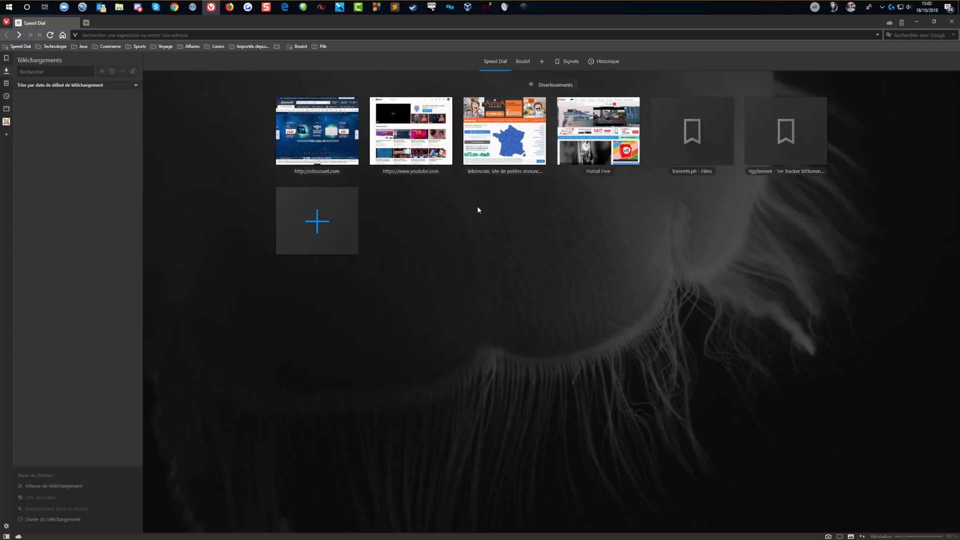
{"action": "left_click", "coordinate": [504, 137]}
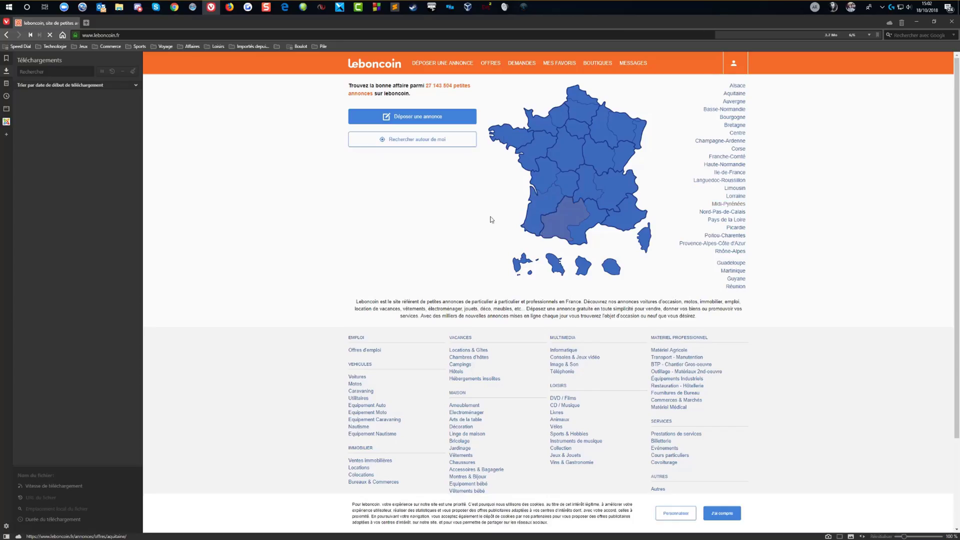
{"action": "left_click", "coordinate": [6, 35]}
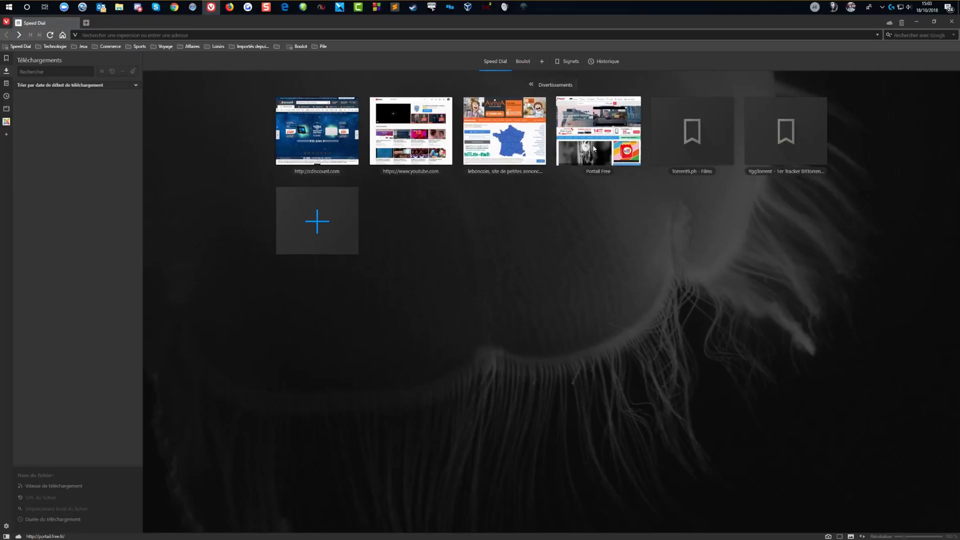
{"action": "mouse_move", "coordinate": [594, 148]}
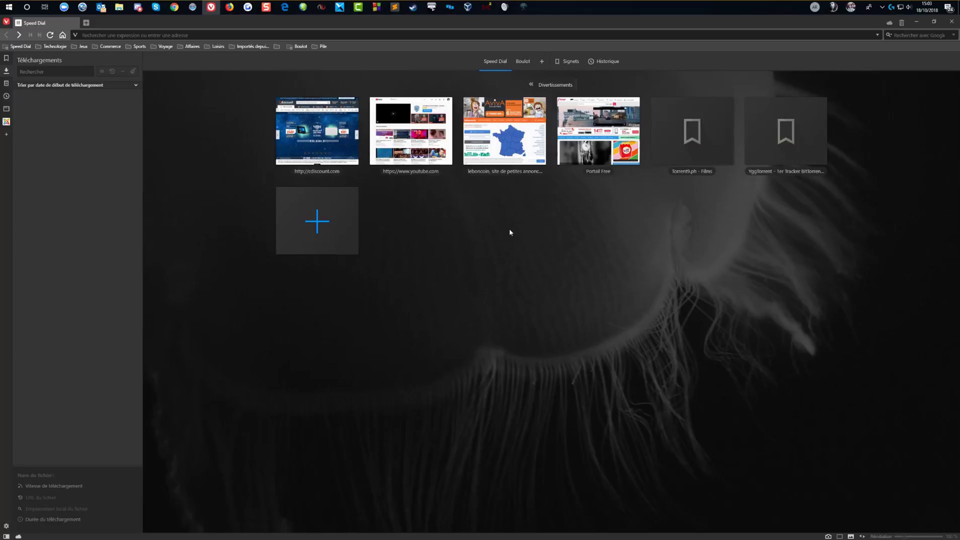
{"action": "left_click", "coordinate": [531, 85]}
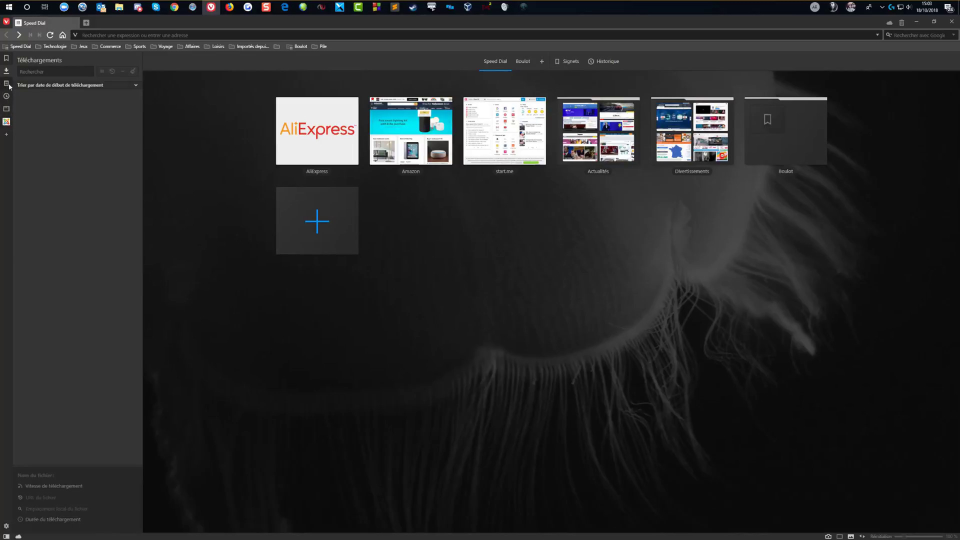
Step: Show the bookmarks (Signets) side panel and load youtube.com in the current tab
{"action": "left_click", "coordinate": [6, 59]}
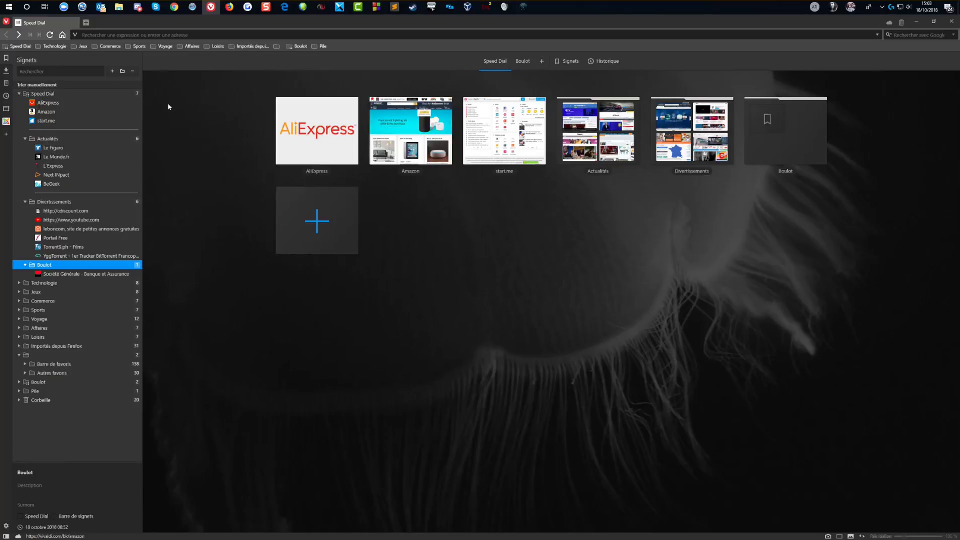
{"action": "left_click", "coordinate": [228, 36]}
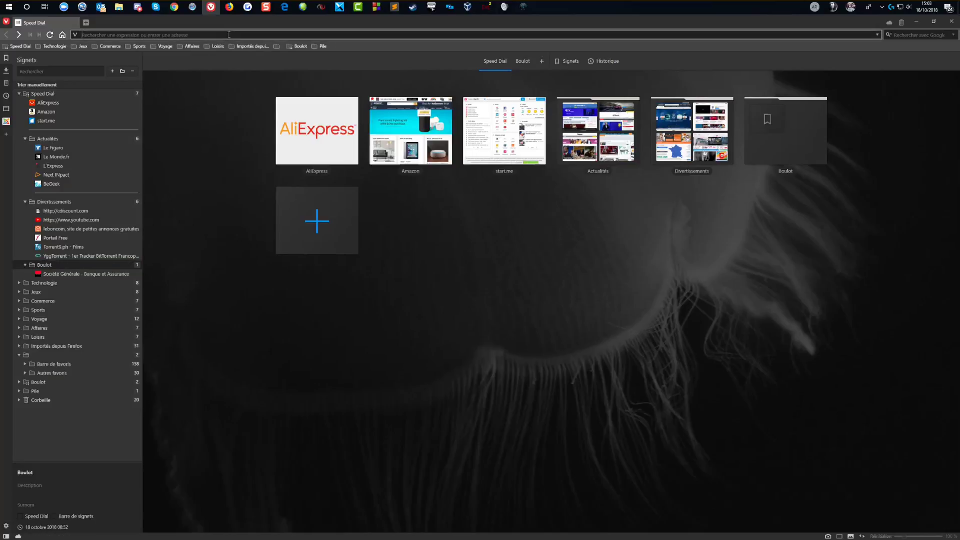
{"action": "type", "text": "youtube.com/"}
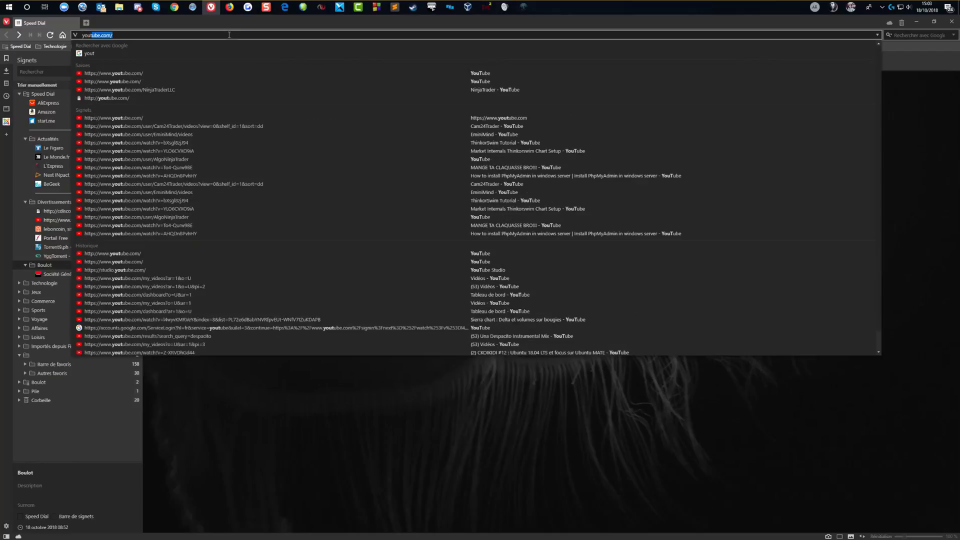
{"action": "key", "text": "Return"}
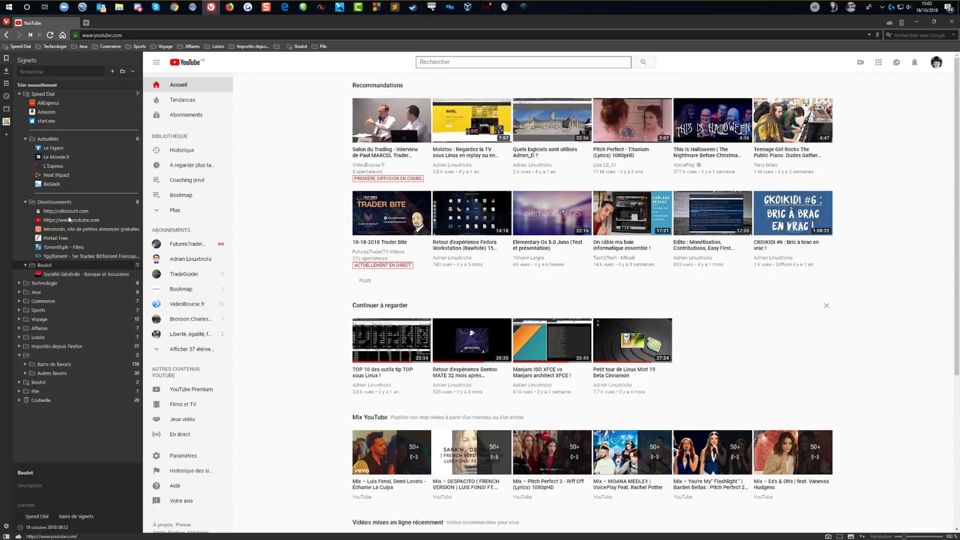
Step: Bookmark the open YouTube page in the Actualités folder and delete the separator between BeGeek and the new bookmark
{"action": "left_click", "coordinate": [48, 139]}
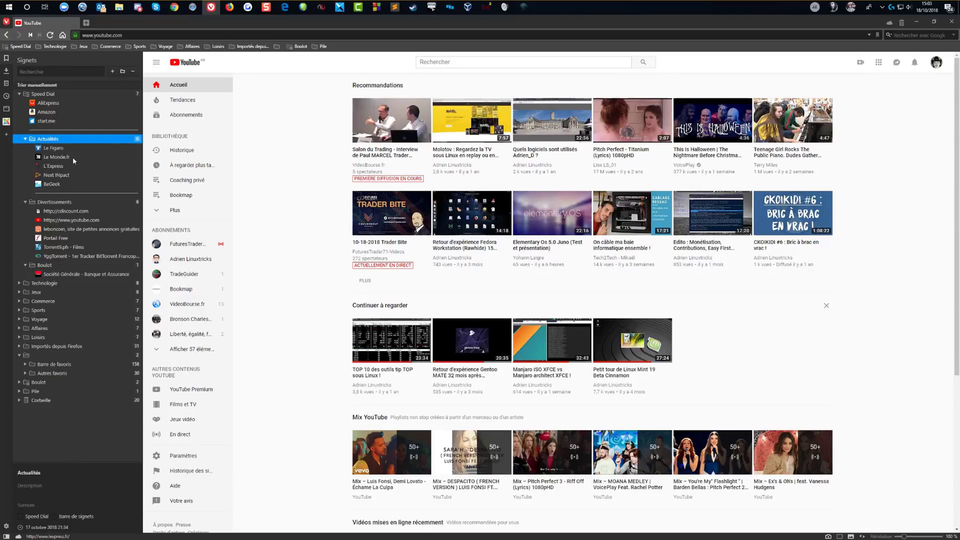
{"action": "right_click", "coordinate": [49, 141]}
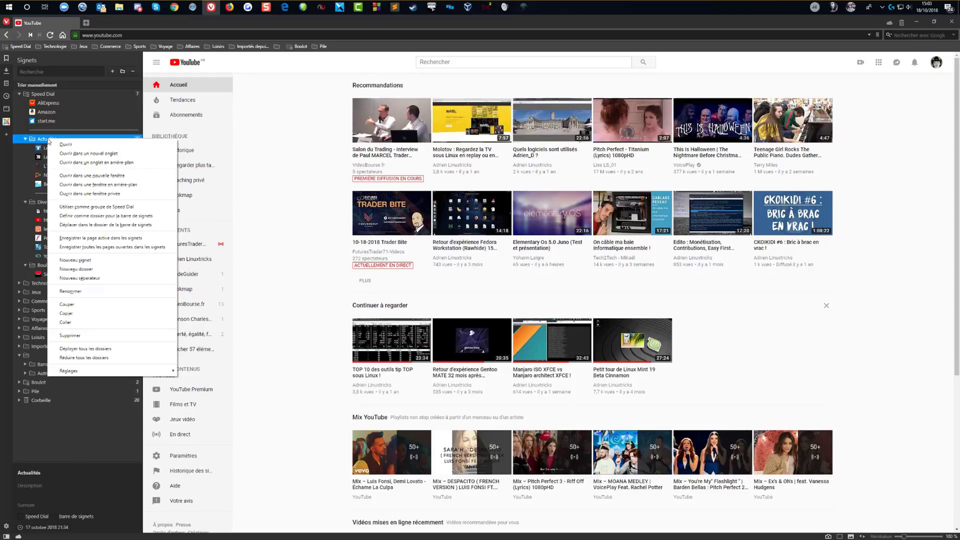
{"action": "left_click", "coordinate": [103, 239]}
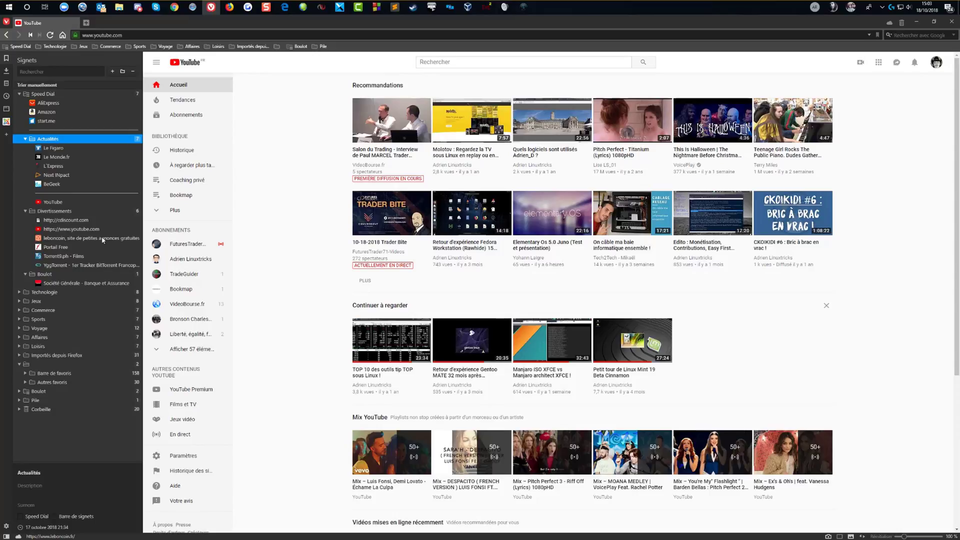
{"action": "right_click", "coordinate": [76, 193]}
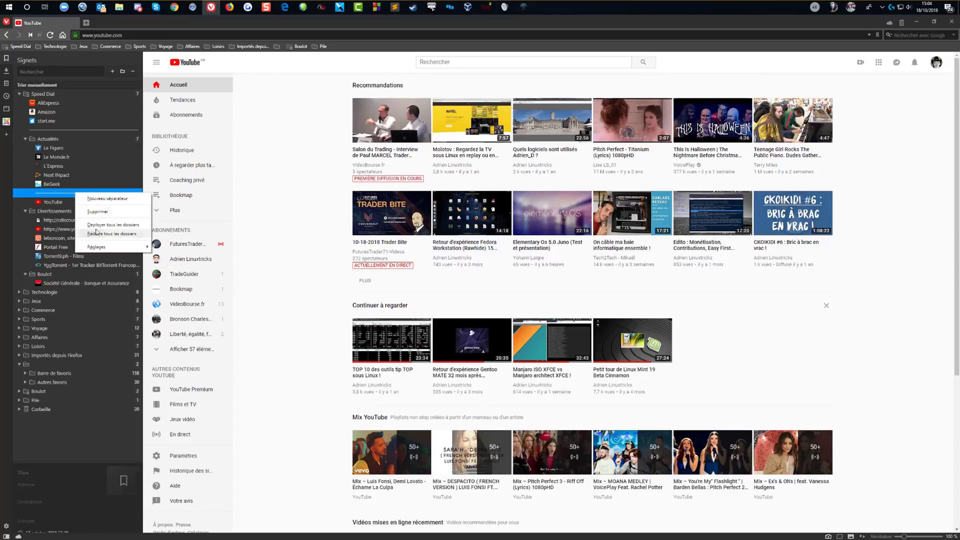
{"action": "left_click", "coordinate": [97, 213]}
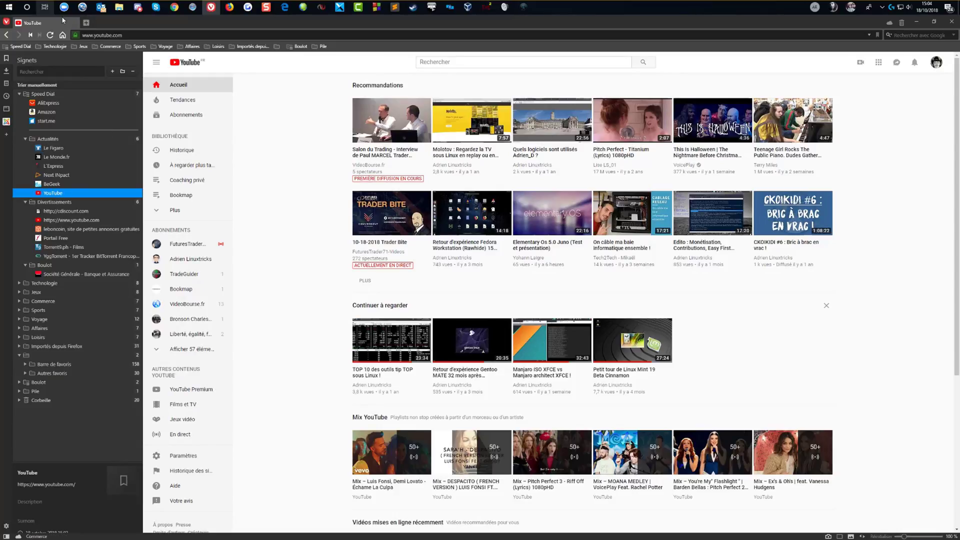
Step: Refresh the YouTube thumbnail in the Speed Dial's Actualités folder and test the shortcut in a temporary tab
{"action": "left_click", "coordinate": [87, 23]}
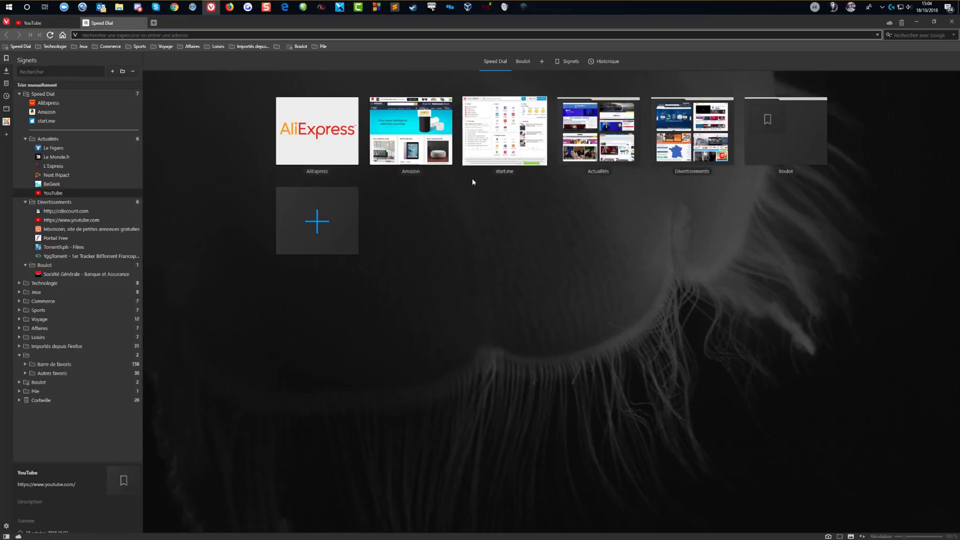
{"action": "left_click", "coordinate": [600, 146]}
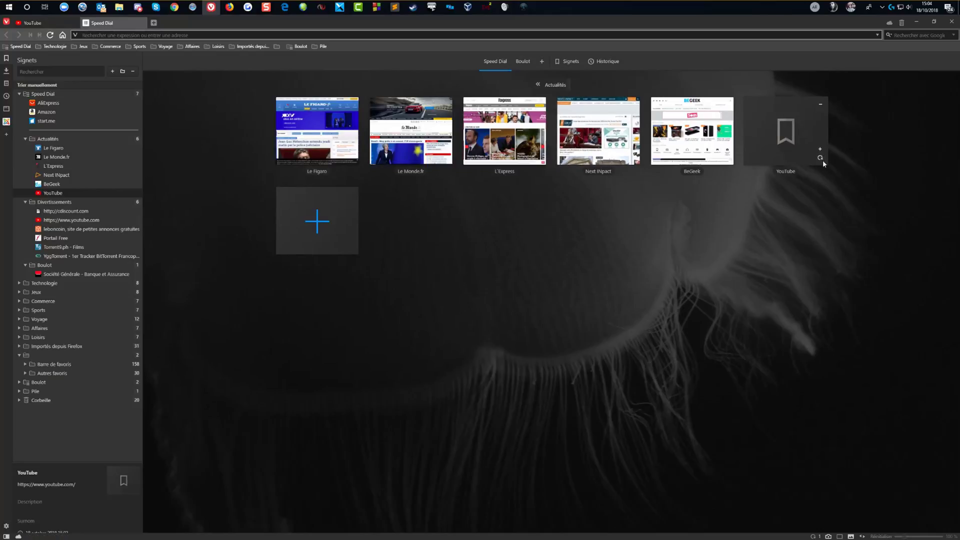
{"action": "left_click", "coordinate": [821, 159]}
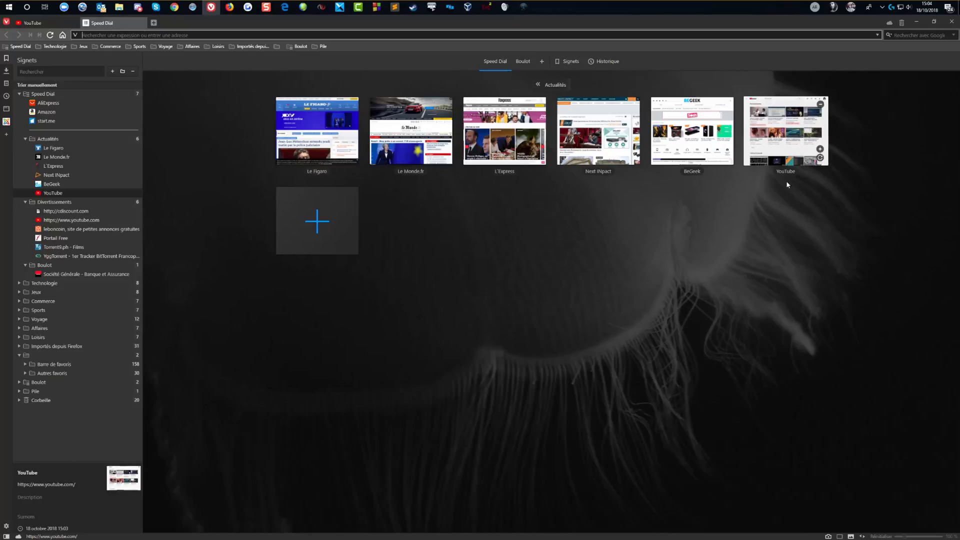
{"action": "left_click", "coordinate": [787, 121]}
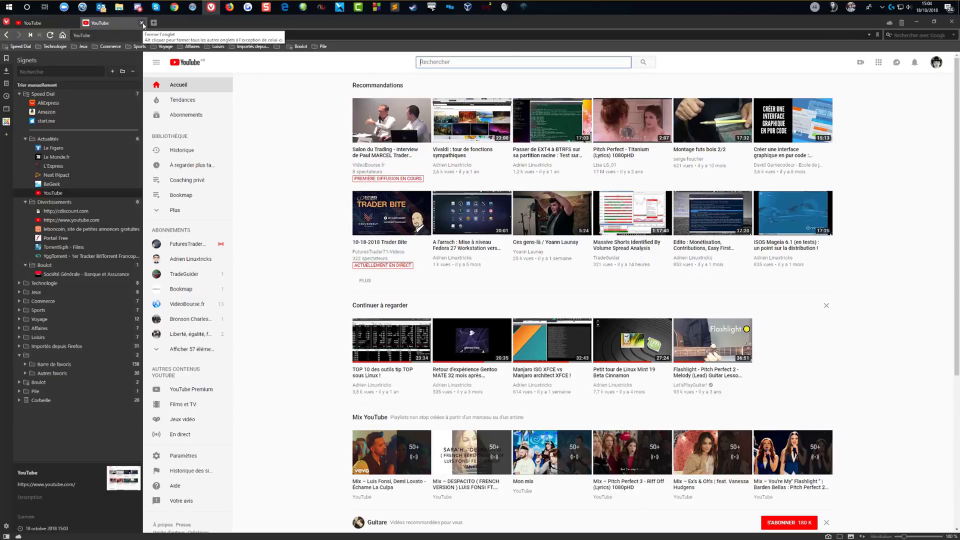
{"action": "left_click", "coordinate": [142, 23]}
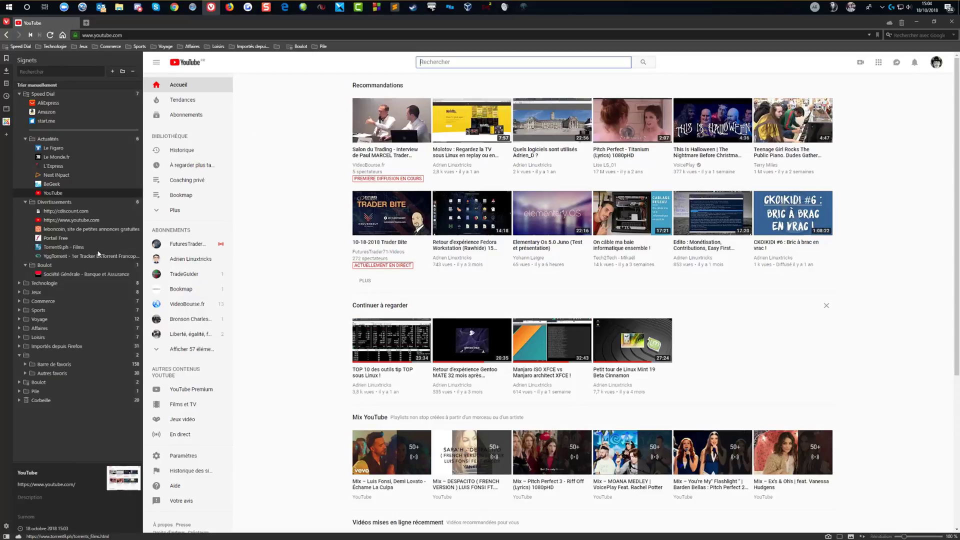
Step: Open AliExpress, Amazon, start.me and Le Figaro from the Speed Dial, each in its own tab
{"action": "left_click", "coordinate": [87, 22]}
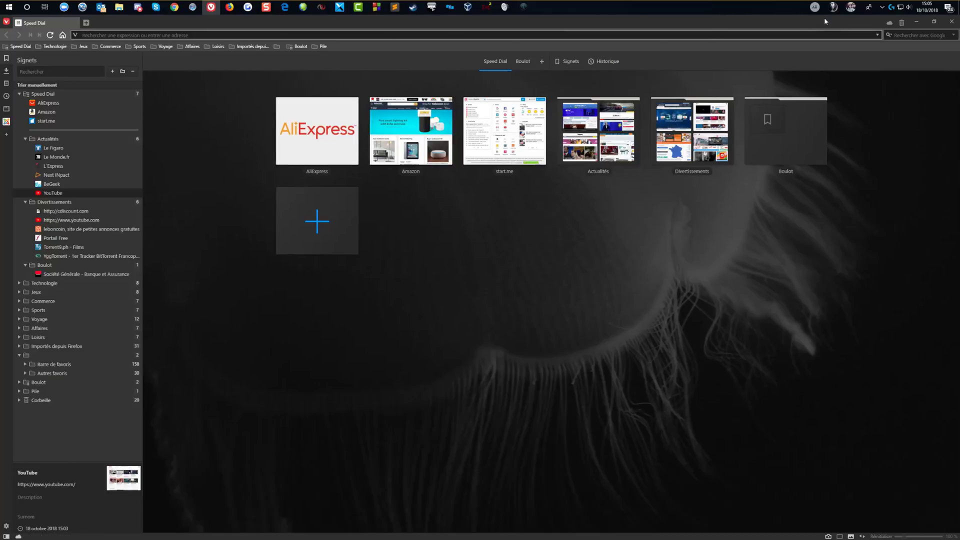
{"action": "left_click", "coordinate": [322, 137]}
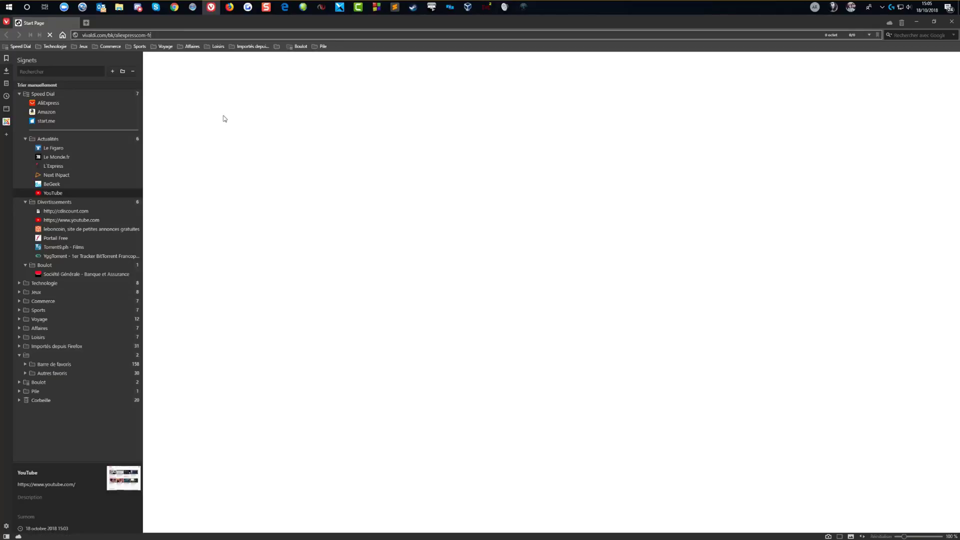
{"action": "key", "text": "ctrl+t"}
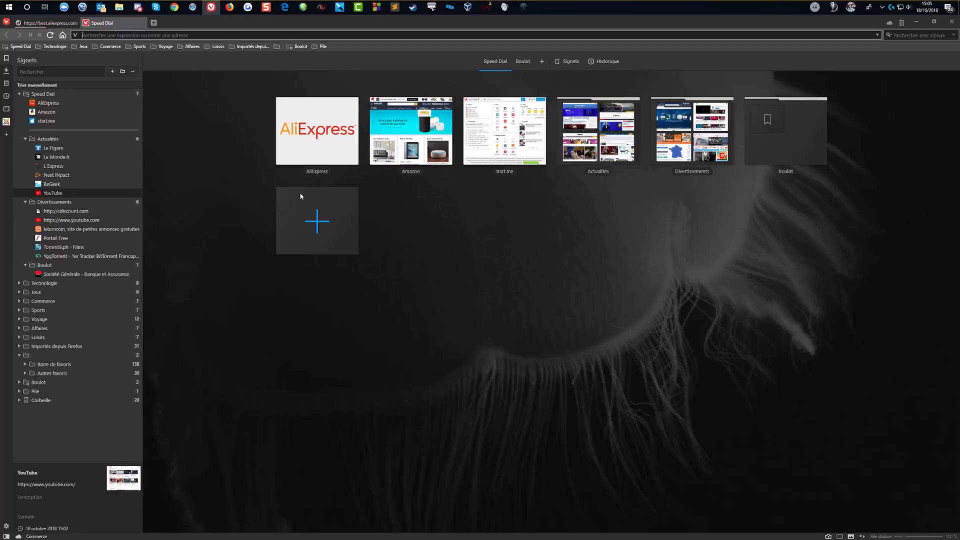
{"action": "left_click", "coordinate": [393, 137]}
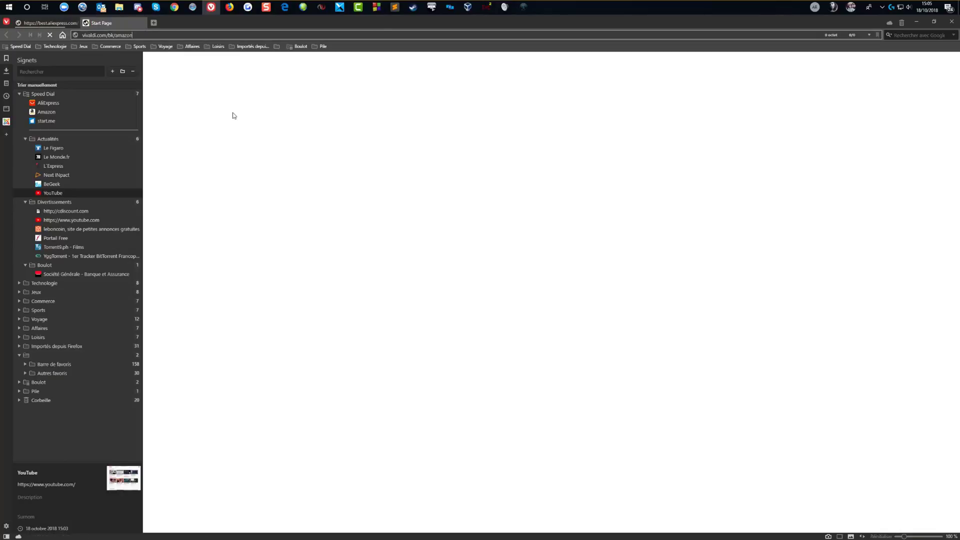
{"action": "left_click", "coordinate": [155, 23]}
{"action": "left_click", "coordinate": [506, 131]}
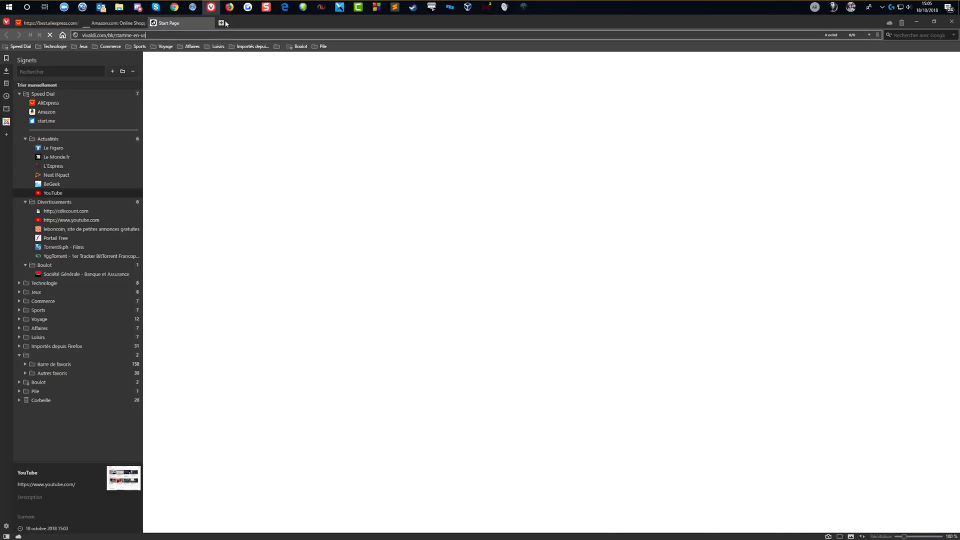
{"action": "left_click", "coordinate": [221, 22]}
{"action": "left_click", "coordinate": [600, 150]}
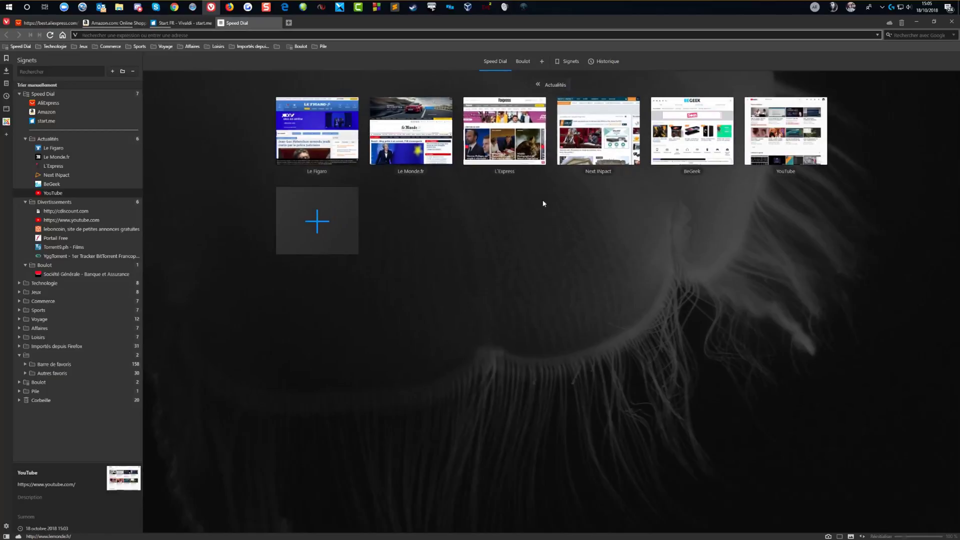
{"action": "left_click", "coordinate": [313, 132]}
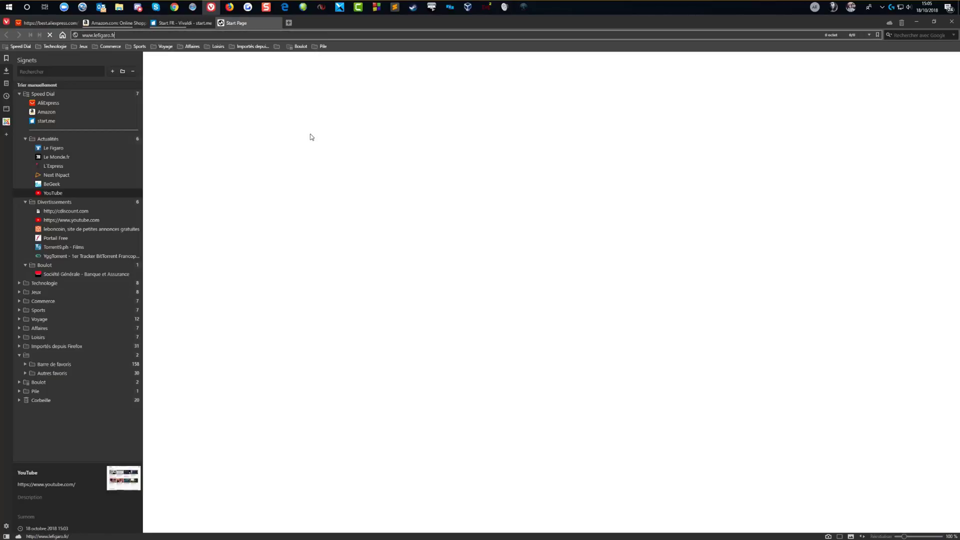
Step: Open Portail Free in a new tab from the Speed Dial's Divertissements folder
{"action": "left_click", "coordinate": [288, 23]}
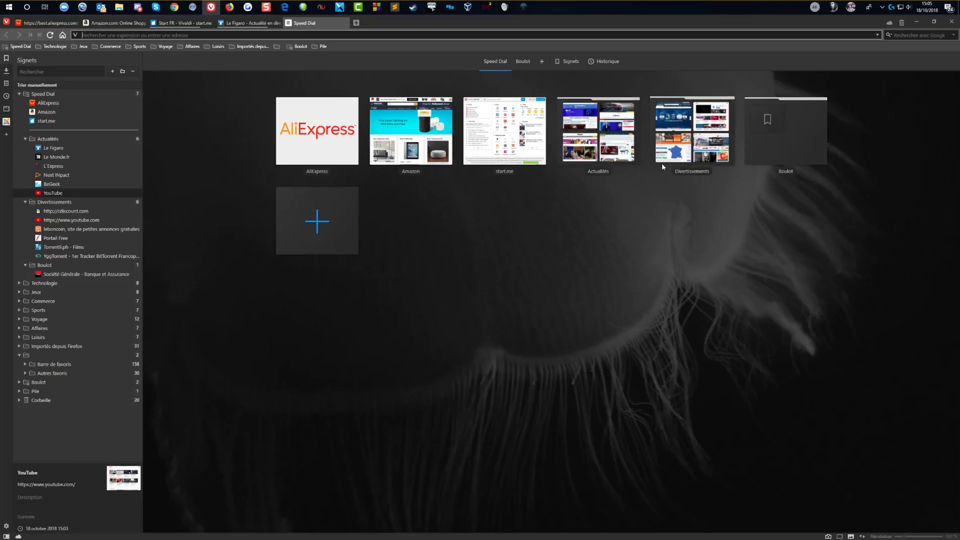
{"action": "left_click", "coordinate": [707, 142]}
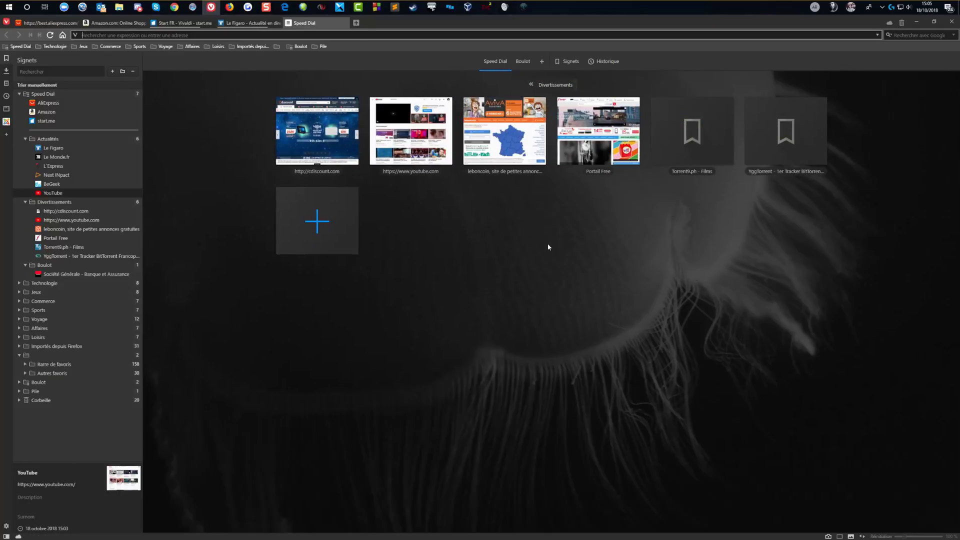
{"action": "left_click", "coordinate": [587, 174]}
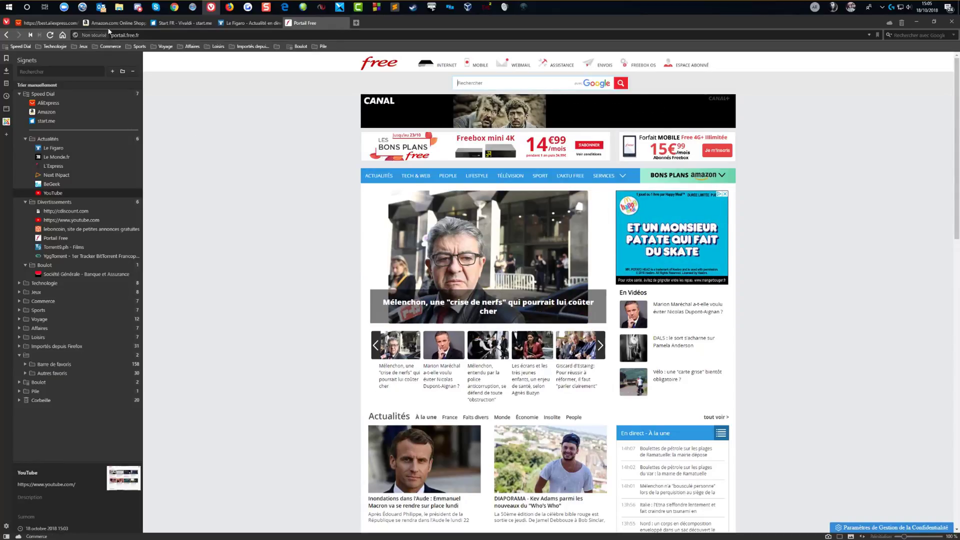
Step: Stack the Amazon tab onto the AliExpress tab
{"action": "mouse_move", "coordinate": [121, 25]}
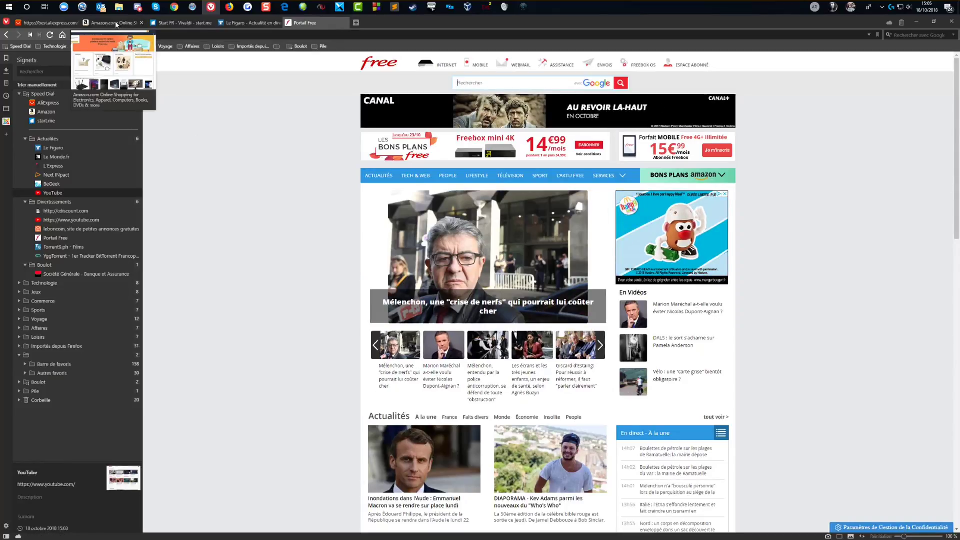
{"action": "left_click", "coordinate": [117, 24]}
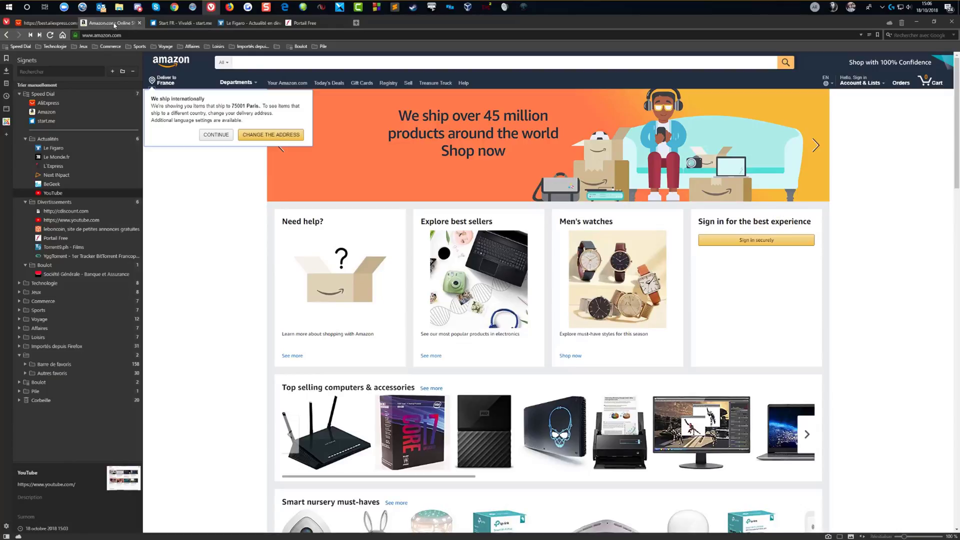
{"action": "left_click_drag", "start_coordinate": [114, 25], "coordinate": [100, 25]}
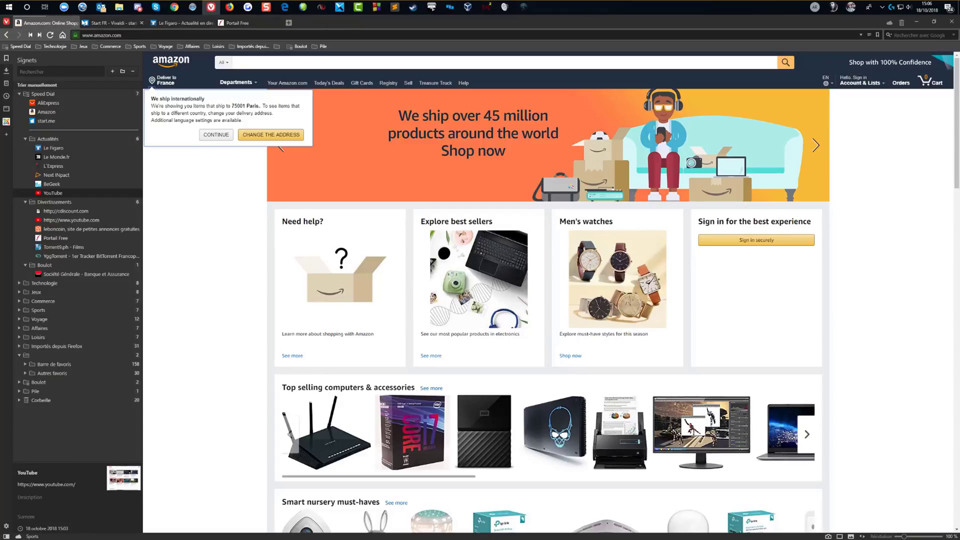
Step: Switch back and forth between the AliExpress and Amazon pages using the tab stack's thumbnails
{"action": "mouse_move", "coordinate": [49, 24]}
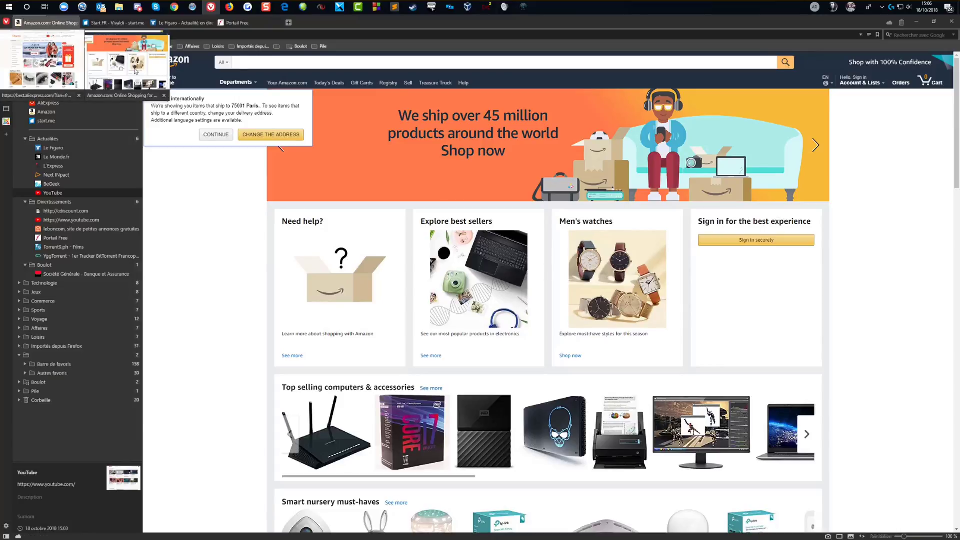
{"action": "left_click", "coordinate": [54, 60]}
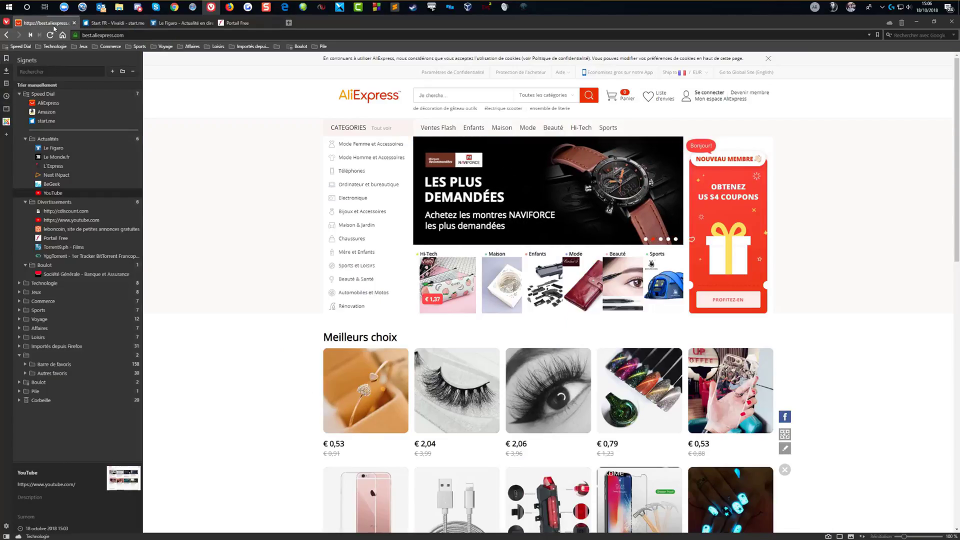
{"action": "mouse_move", "coordinate": [45, 23]}
{"action": "left_click", "coordinate": [131, 66]}
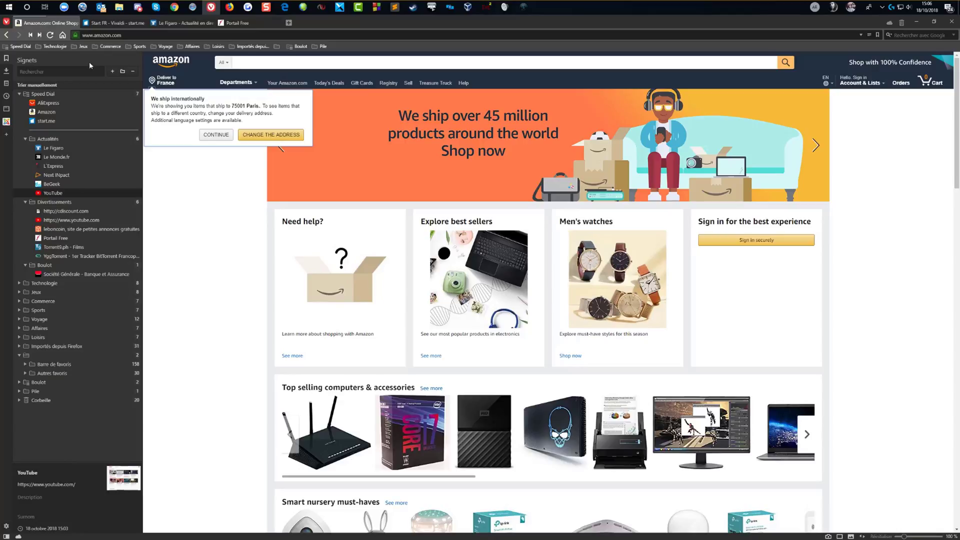
{"action": "left_click", "coordinate": [44, 61]}
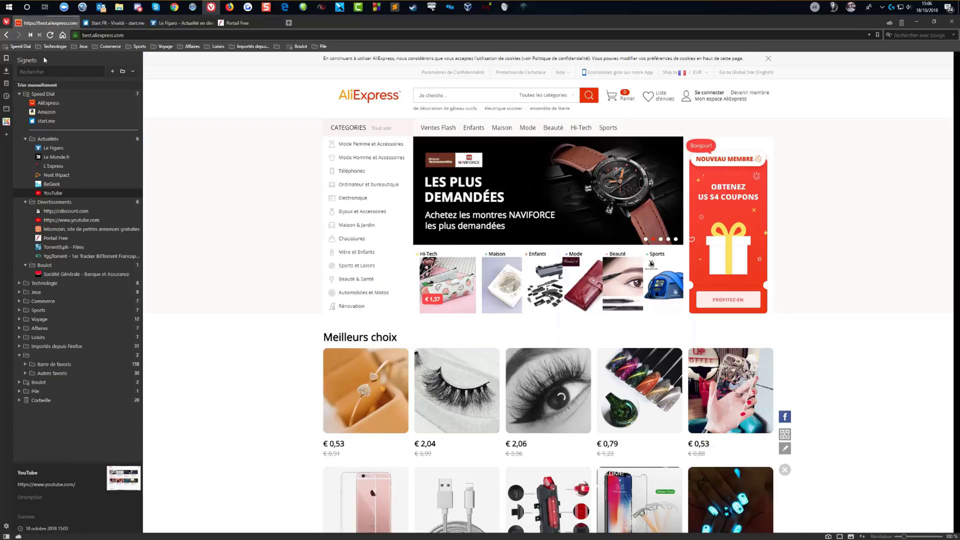
{"action": "mouse_move", "coordinate": [57, 25]}
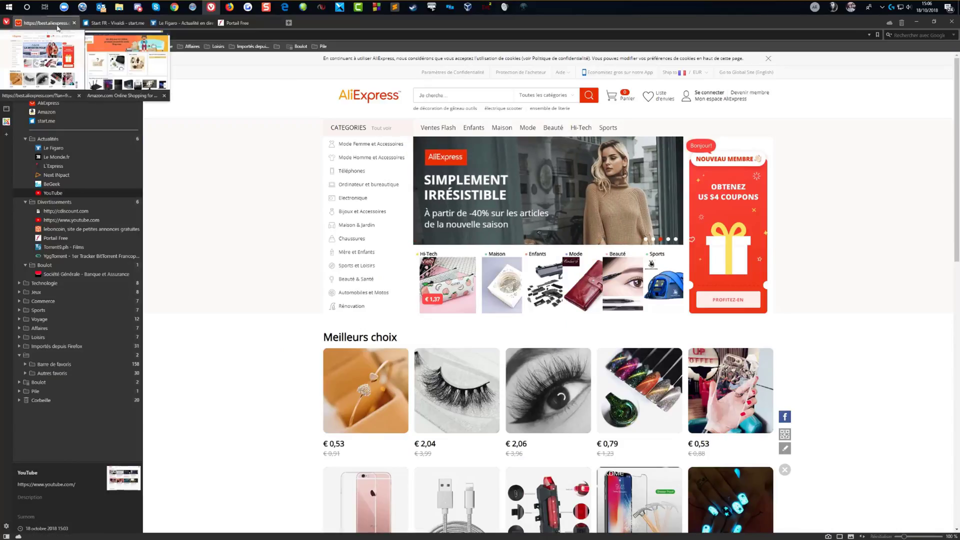
{"action": "left_click", "coordinate": [116, 65]}
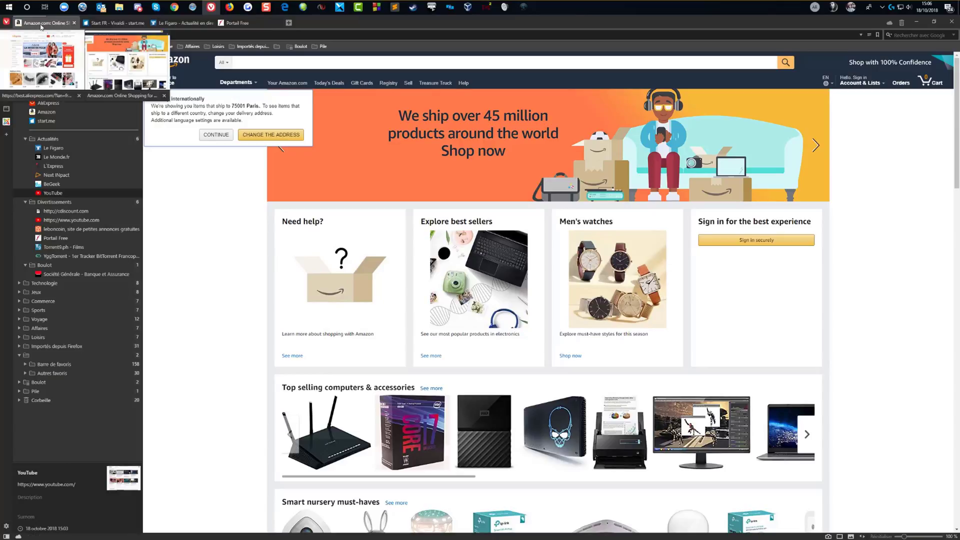
{"action": "left_click", "coordinate": [44, 61]}
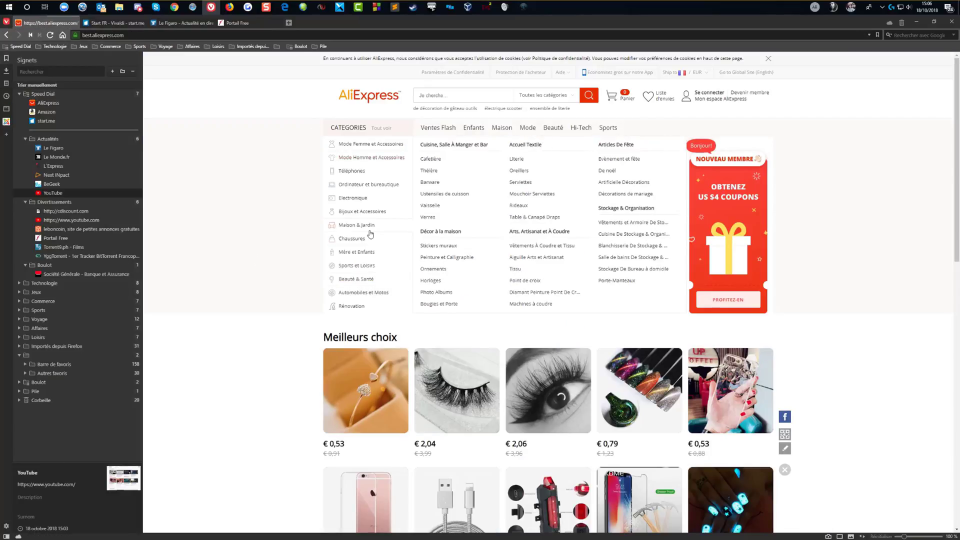
Step: Add the start.me, Le Figaro and Portail Free tabs to the stack, and ungroup the whole stack
{"action": "left_click", "coordinate": [188, 25]}
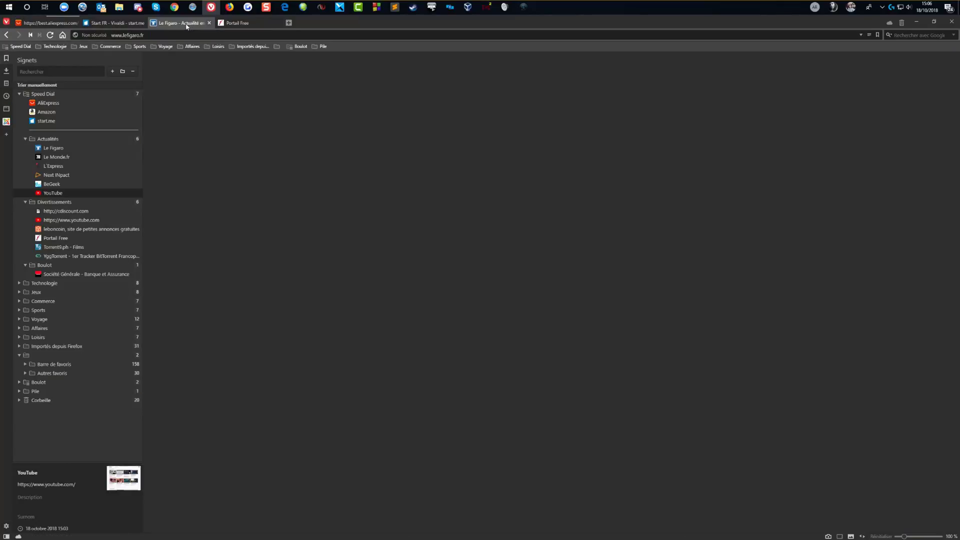
{"action": "left_click", "coordinate": [179, 25]}
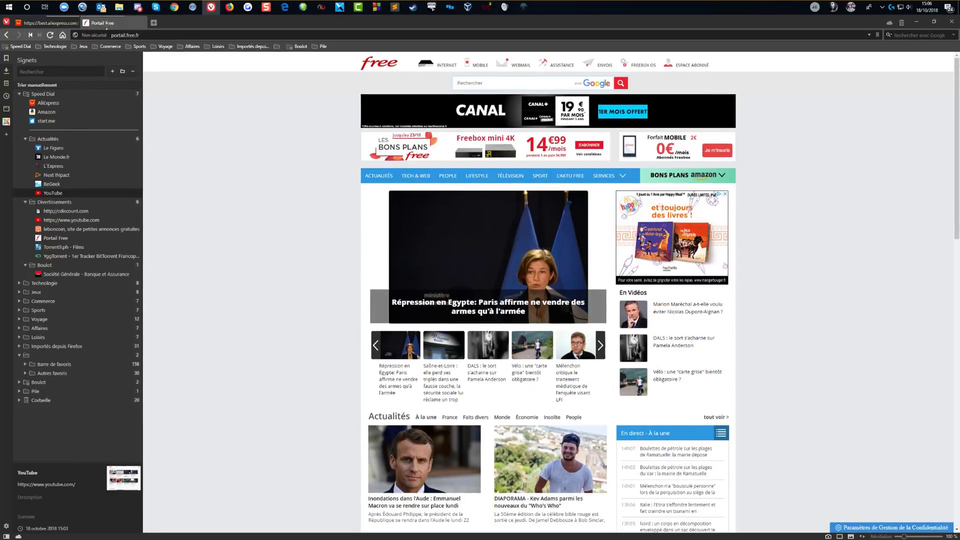
{"action": "left_click_drag", "start_coordinate": [100, 24], "coordinate": [49, 24]}
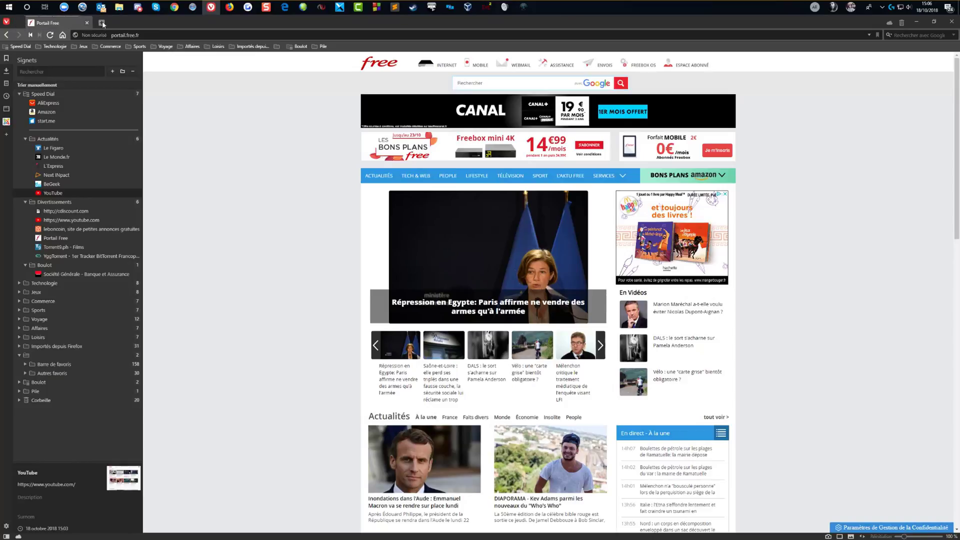
{"action": "mouse_move", "coordinate": [43, 21]}
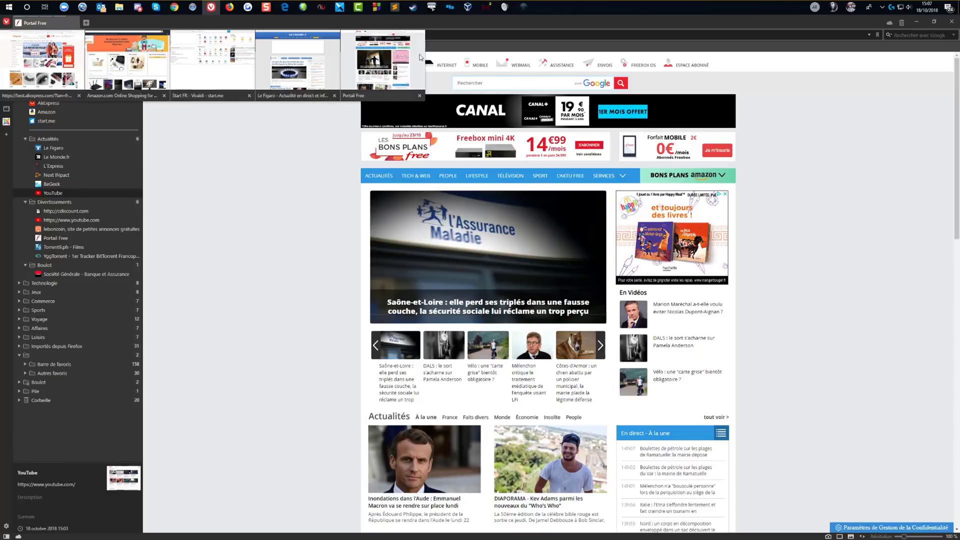
{"action": "right_click", "coordinate": [46, 26]}
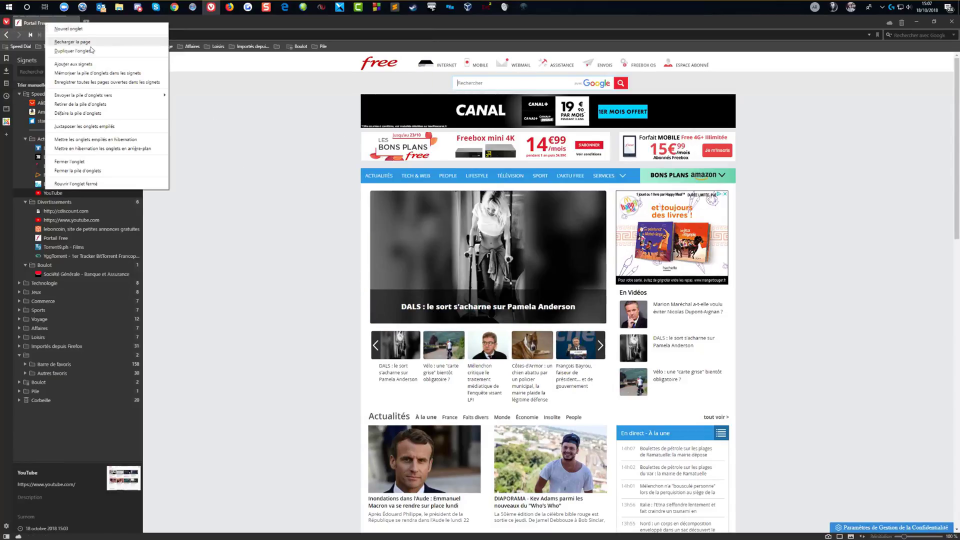
{"action": "left_click", "coordinate": [90, 114]}
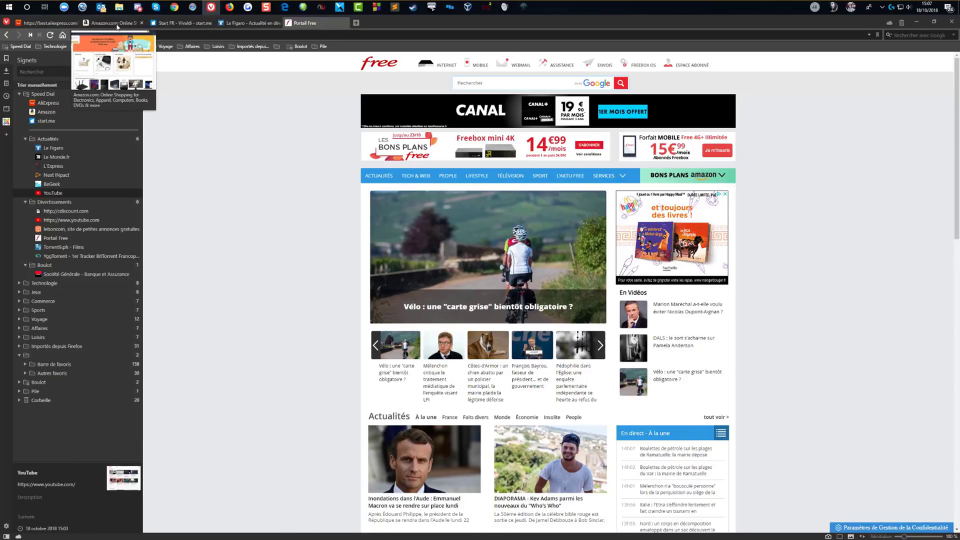
Step: Stack the Amazon tab onto the AliExpress tab again and switch between the two stacked pages
{"action": "left_click", "coordinate": [93, 23]}
{"action": "left_click_drag", "start_coordinate": [93, 24], "coordinate": [38, 22]}
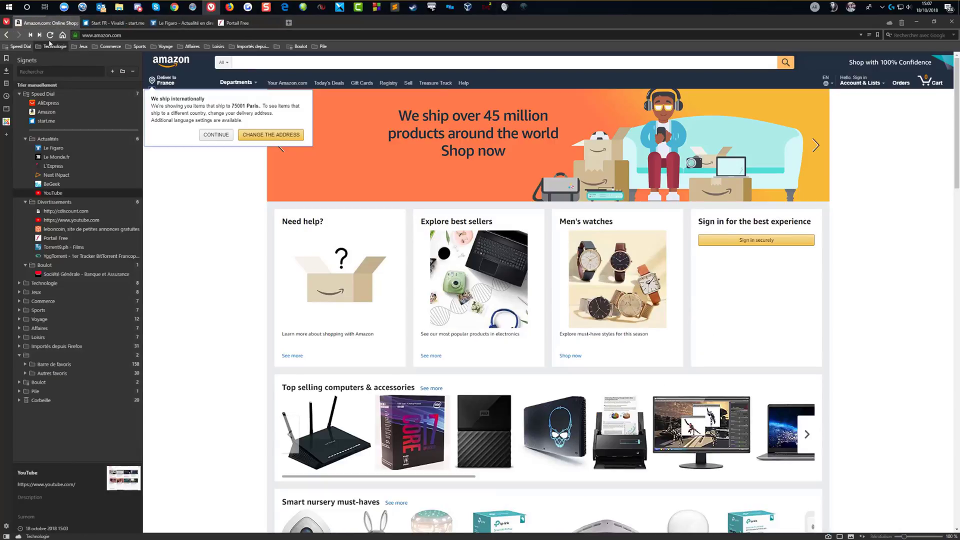
{"action": "mouse_move", "coordinate": [36, 21]}
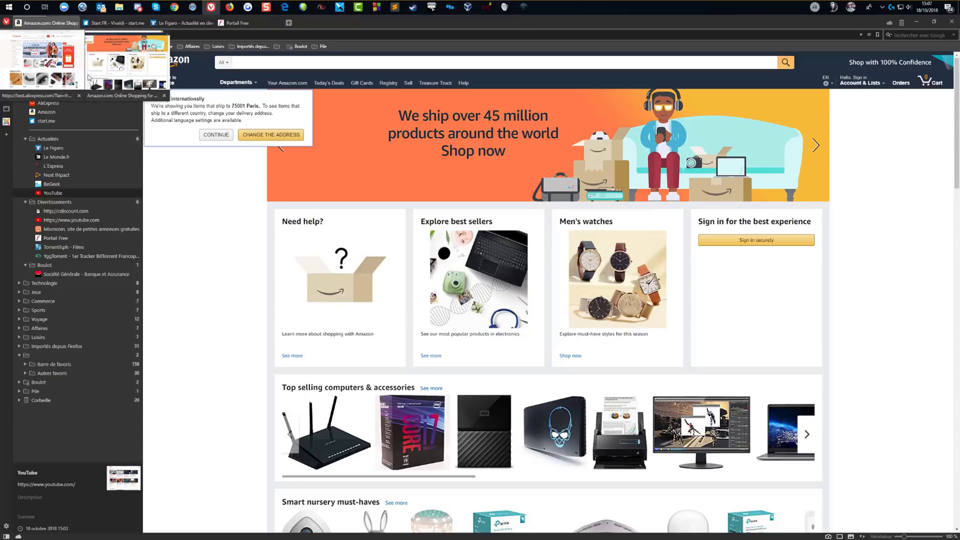
{"action": "left_click", "coordinate": [66, 73]}
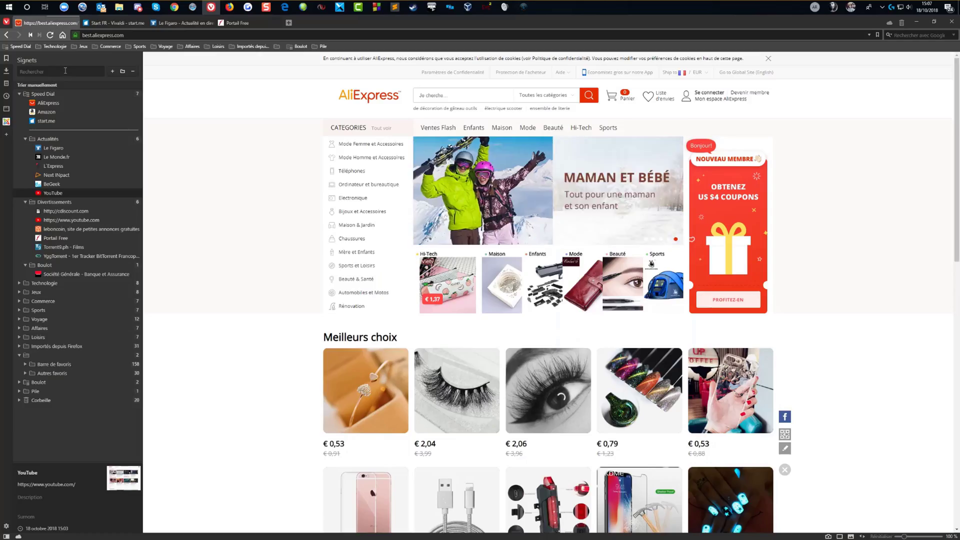
{"action": "left_click", "coordinate": [104, 63]}
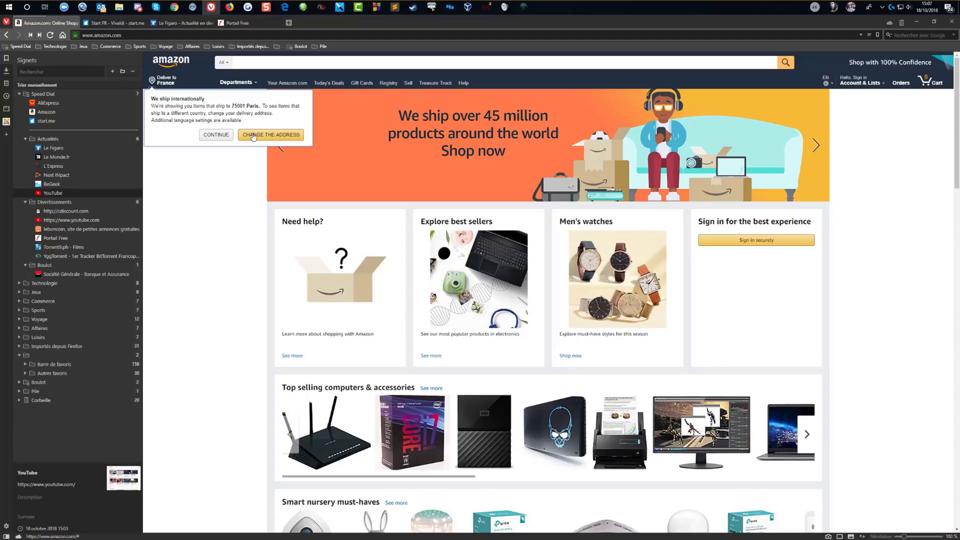
Step: Tile the stacked AliExpress and Amazon tabs side by side and browse each page independently
{"action": "right_click", "coordinate": [42, 22]}
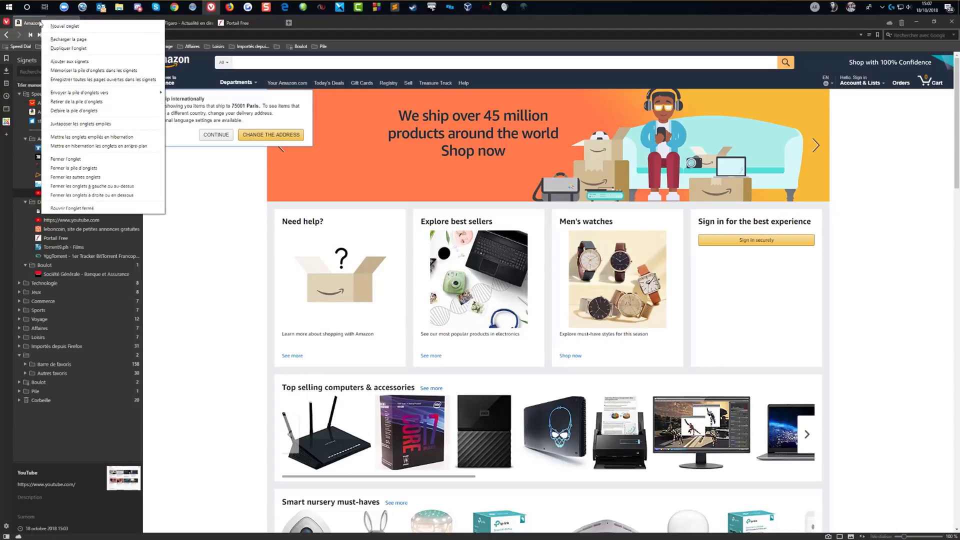
{"action": "left_click", "coordinate": [88, 124]}
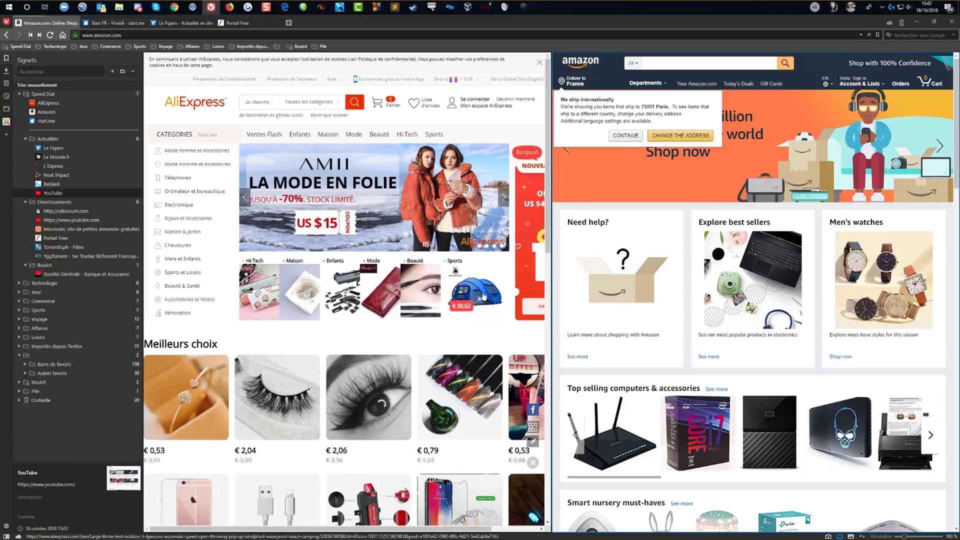
{"action": "scroll", "coordinate": [460, 250], "scroll_direction": "down", "scroll_amount": 10}
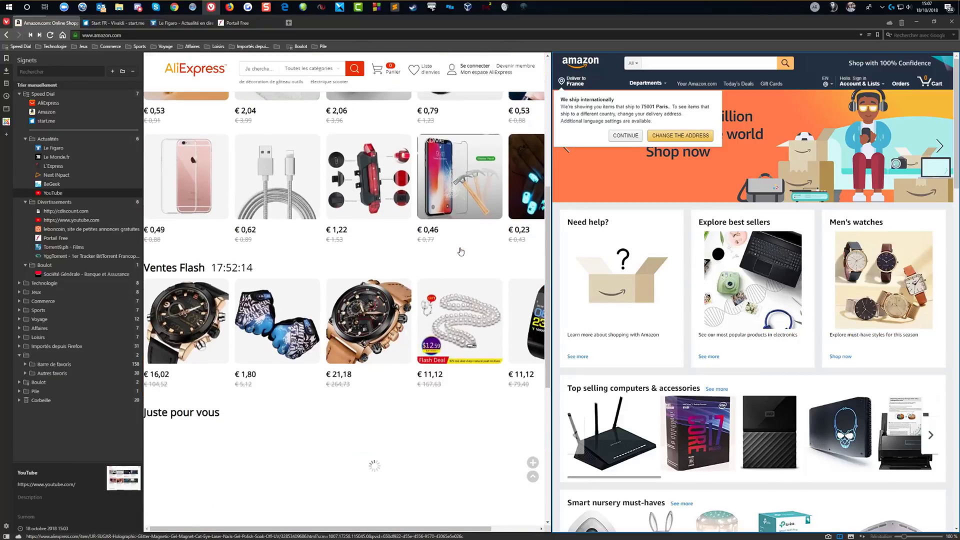
{"action": "scroll", "coordinate": [461, 251], "scroll_direction": "up", "scroll_amount": 10}
{"action": "scroll", "coordinate": [720, 275], "scroll_direction": "down", "scroll_amount": 6}
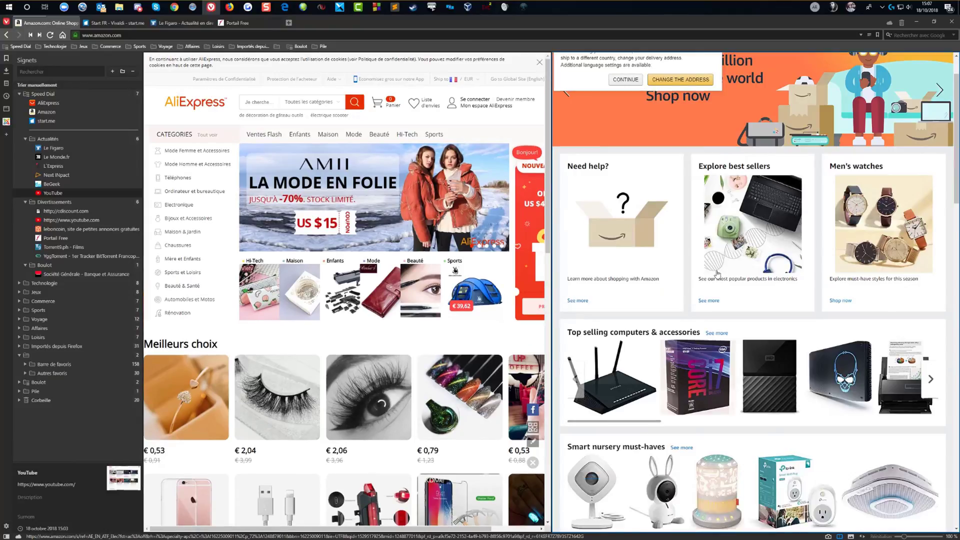
{"action": "scroll", "coordinate": [720, 275], "scroll_direction": "down", "scroll_amount": 6}
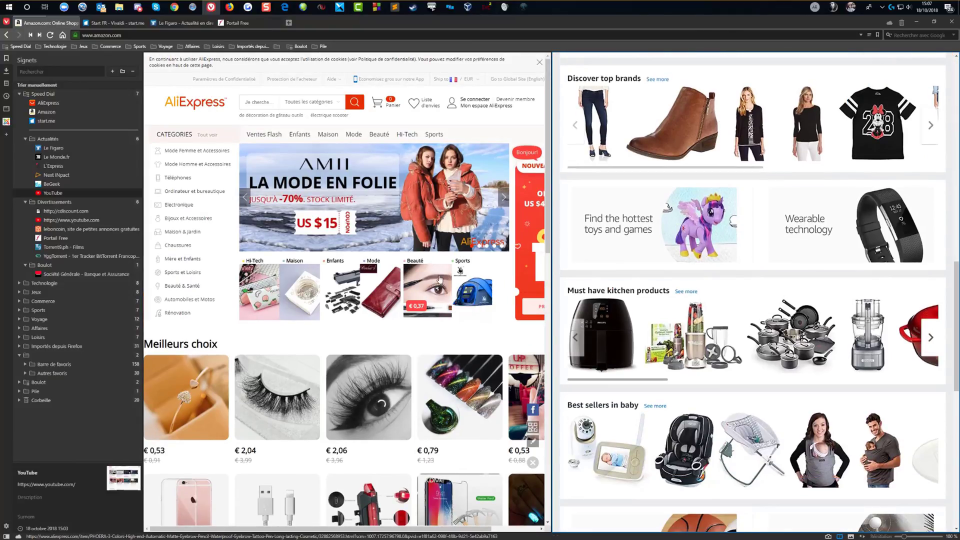
{"action": "scroll", "coordinate": [438, 277], "scroll_direction": "down", "scroll_amount": 5}
{"action": "scroll", "coordinate": [430, 282], "scroll_direction": "up", "scroll_amount": 5}
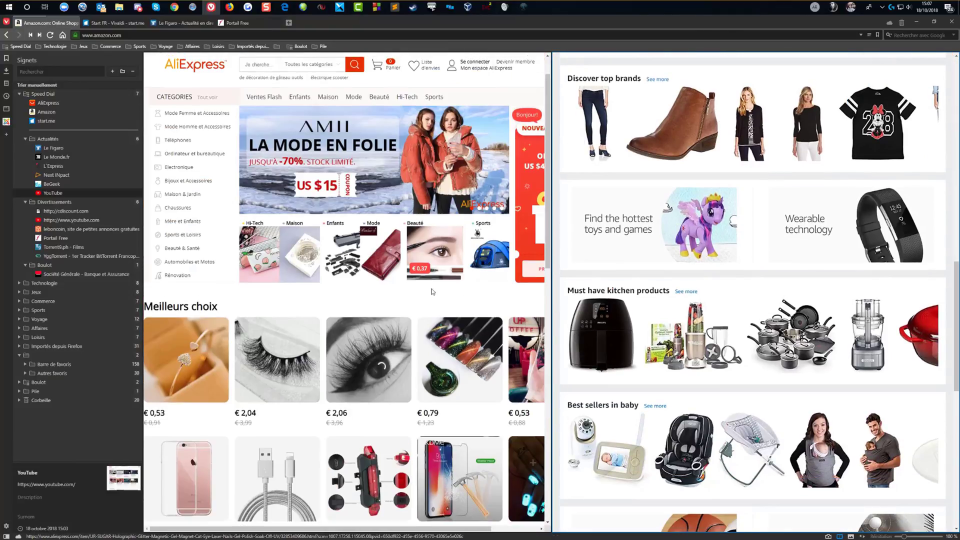
{"action": "scroll", "coordinate": [390, 300], "scroll_direction": "down", "scroll_amount": 6}
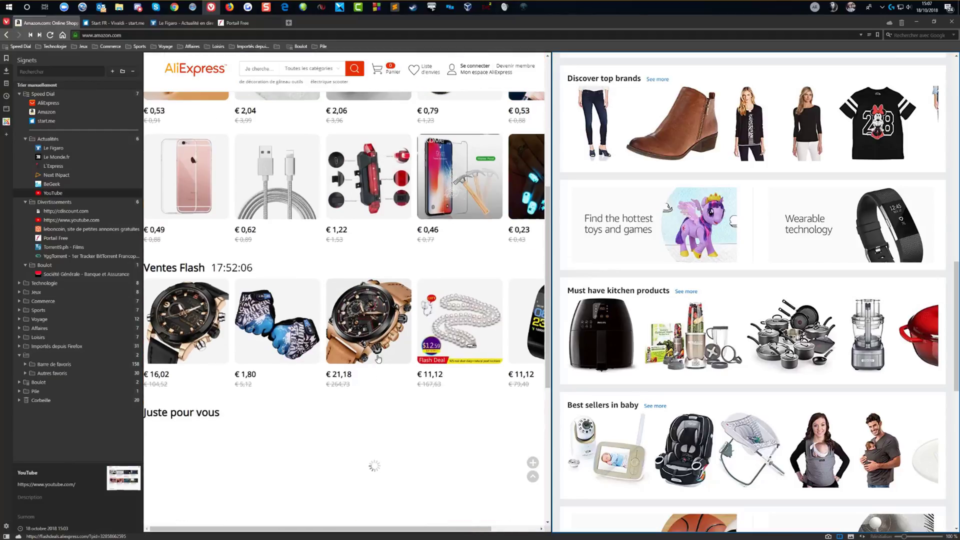
Step: Open the brown-strap watch from AliExpress's Ventes Flash as a further tile in the stack and browse the tiled pages
{"action": "left_click", "coordinate": [353, 315]}
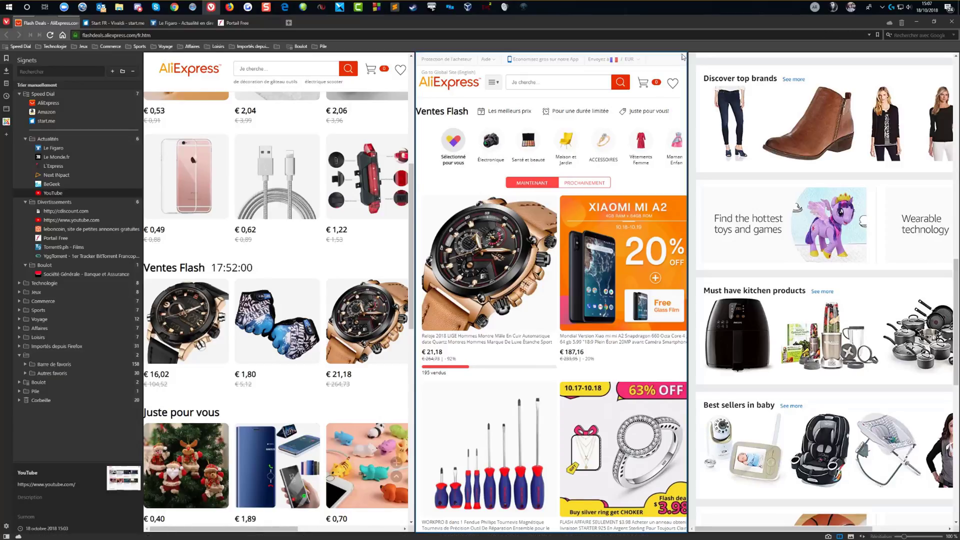
{"action": "mouse_move", "coordinate": [32, 25]}
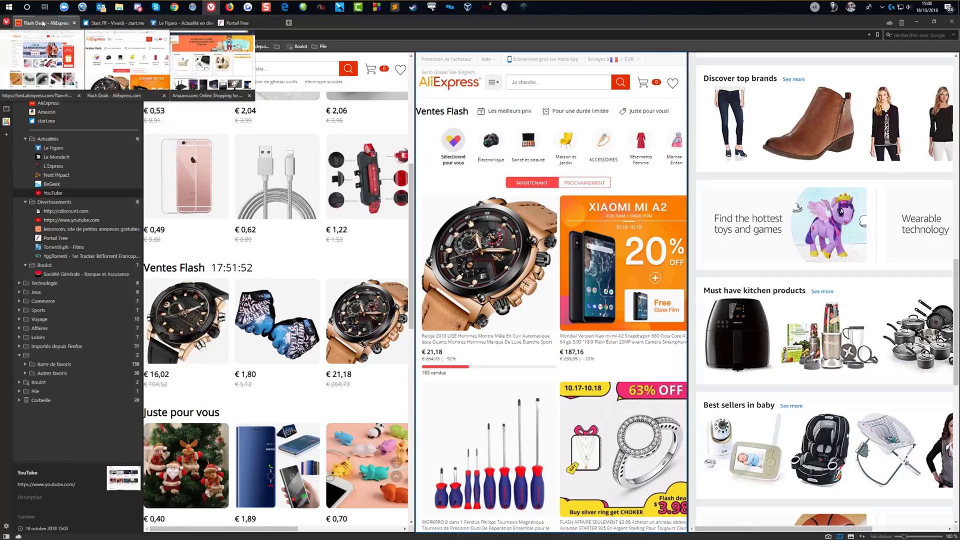
{"action": "scroll", "coordinate": [500, 280], "scroll_direction": "down", "scroll_amount": 6}
{"action": "scroll", "coordinate": [804, 333], "scroll_direction": "down", "scroll_amount": 3}
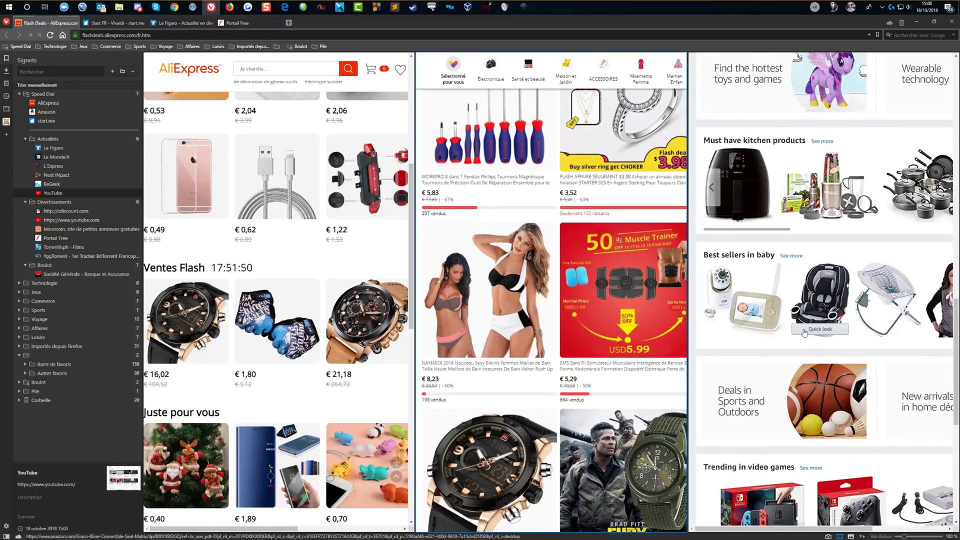
{"action": "scroll", "coordinate": [805, 333], "scroll_direction": "down", "scroll_amount": 1}
{"action": "scroll", "coordinate": [800, 328], "scroll_direction": "up", "scroll_amount": 3}
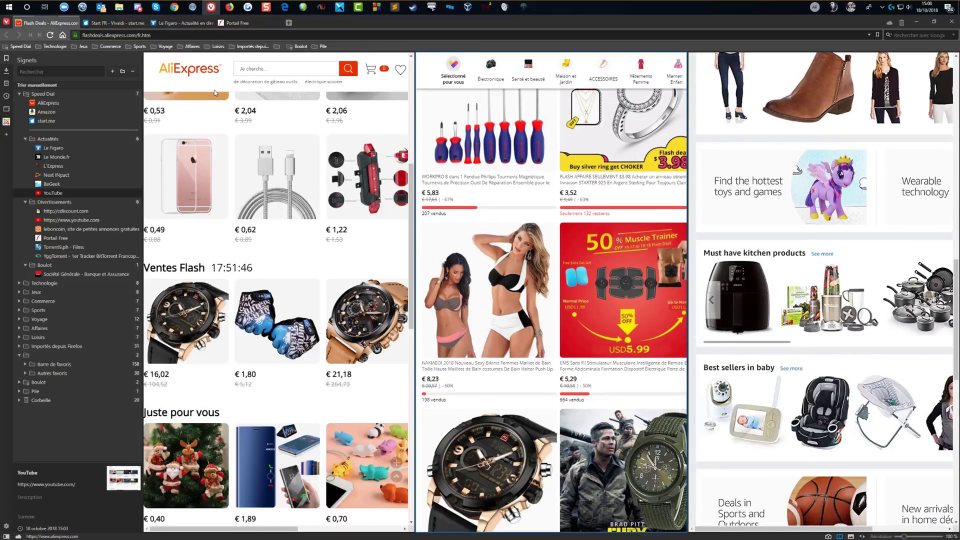
Step: Ungroup the tiled tab stack and return to the AliExpress home page tab
{"action": "right_click", "coordinate": [44, 24]}
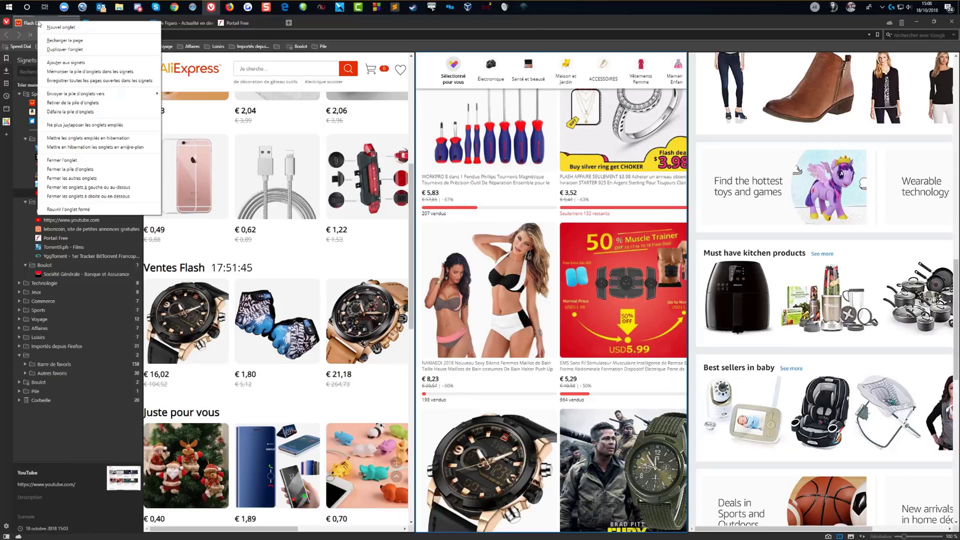
{"action": "left_click", "coordinate": [85, 112]}
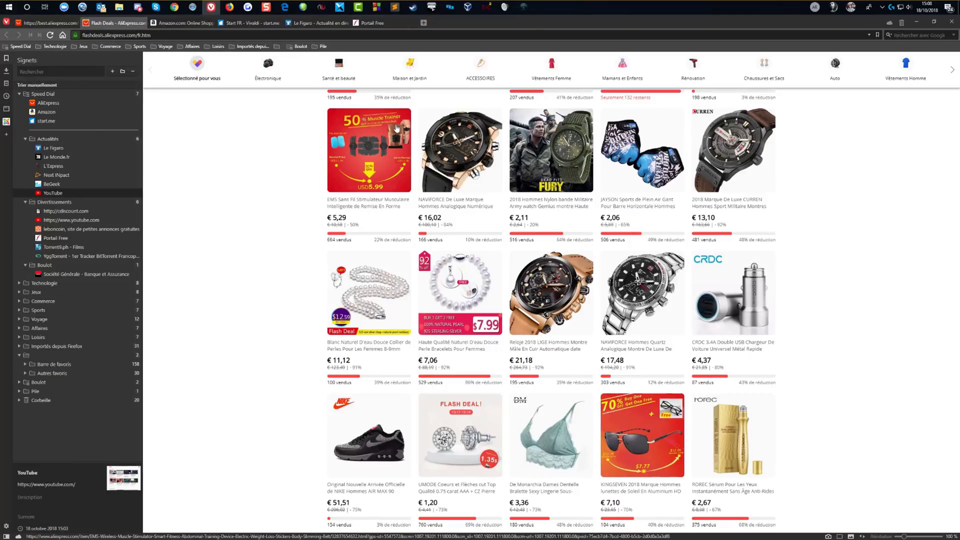
{"action": "mouse_move", "coordinate": [164, 22]}
{"action": "left_click", "coordinate": [120, 23]}
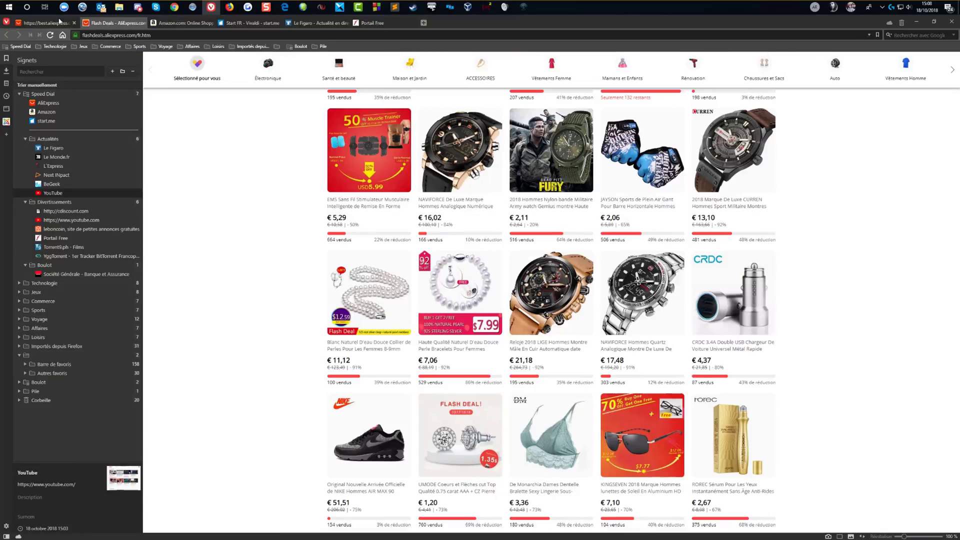
{"action": "left_click", "coordinate": [41, 25]}
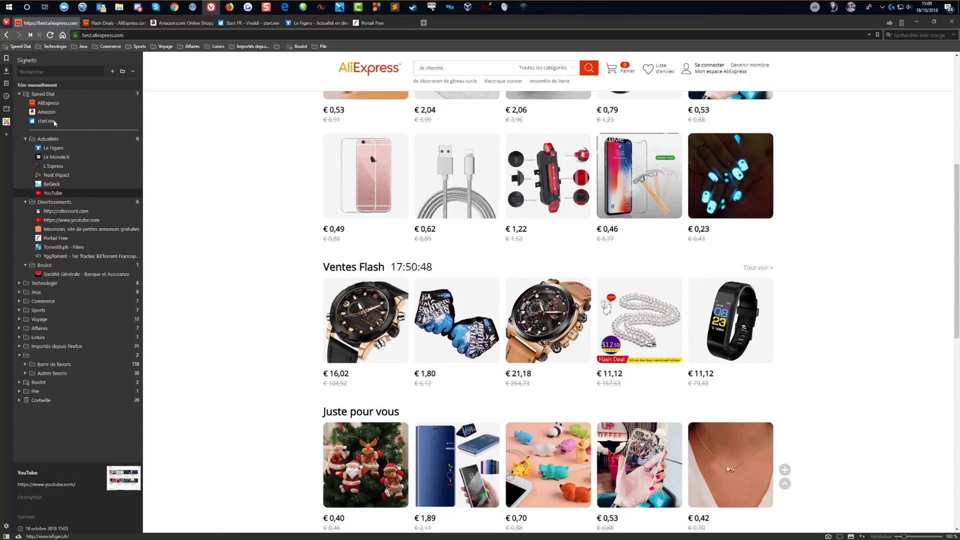
Step: Open the Trading Marketprofile forum web panel and widen it to about a third of the window
{"action": "left_click", "coordinate": [7, 138]}
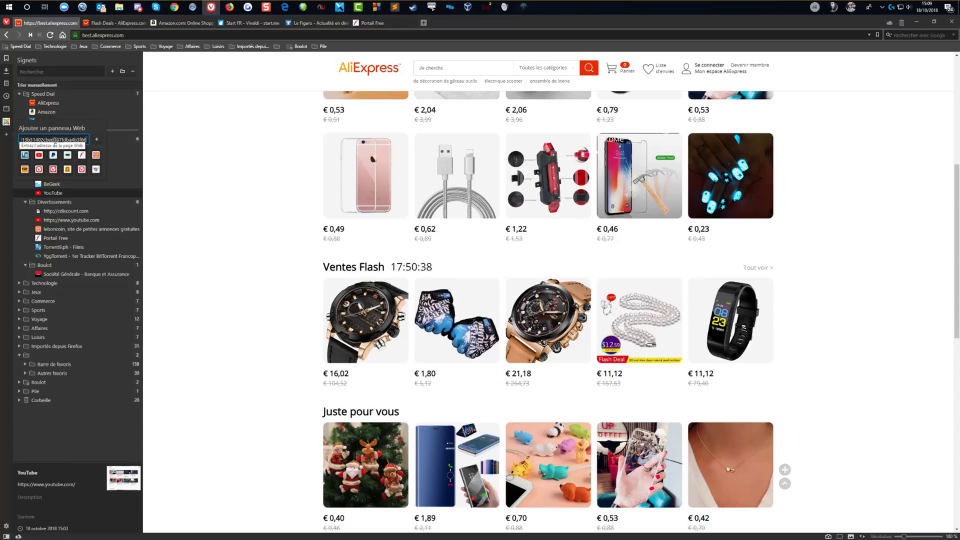
{"action": "left_click", "coordinate": [6, 122]}
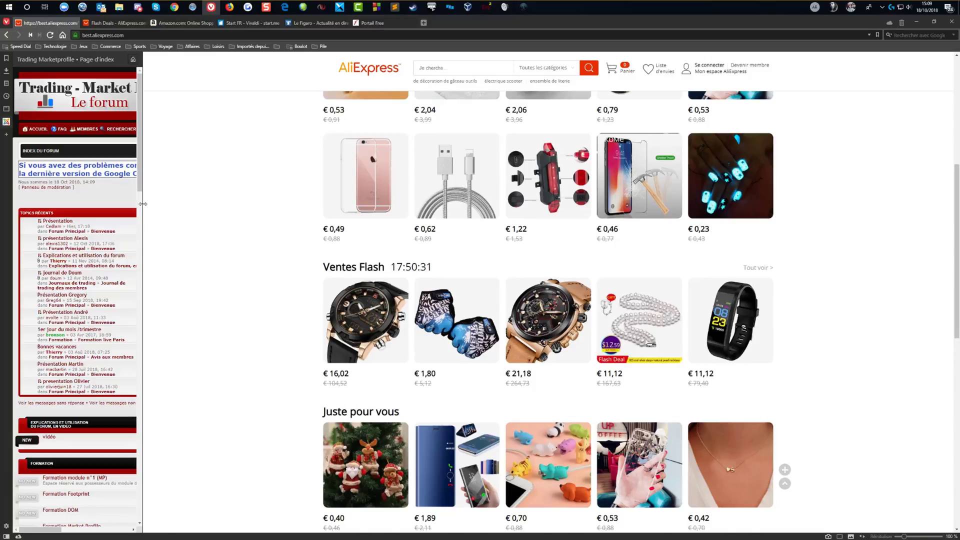
{"action": "left_click_drag", "start_coordinate": [143, 204], "coordinate": [332, 188]}
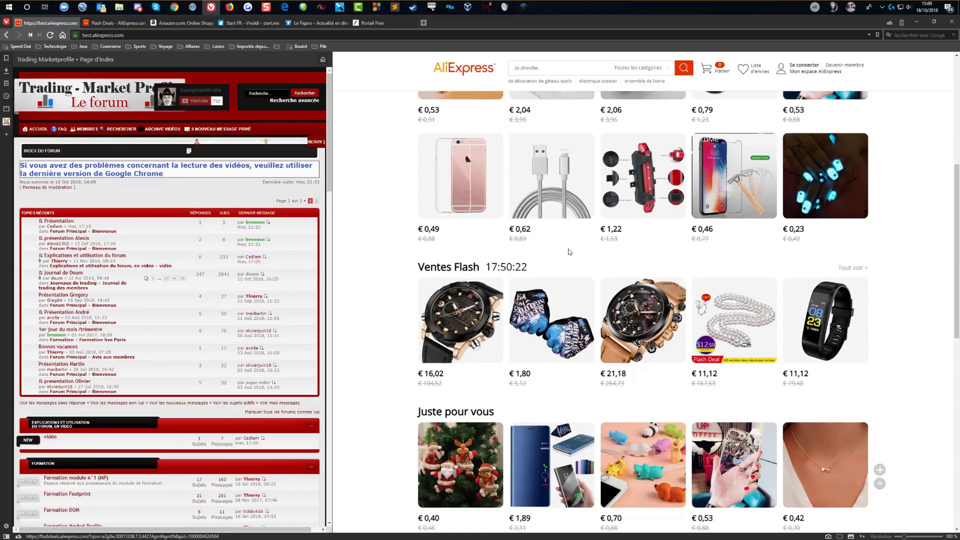
Step: Browse the AliExpress page beside the forum panel and go through the Flash Deals, Amazon, start.me, Le Figaro and Portail Free tabs
{"action": "scroll", "coordinate": [573, 255], "scroll_direction": "down", "scroll_amount": 3}
{"action": "scroll", "coordinate": [451, 175], "scroll_direction": "up", "scroll_amount": 6}
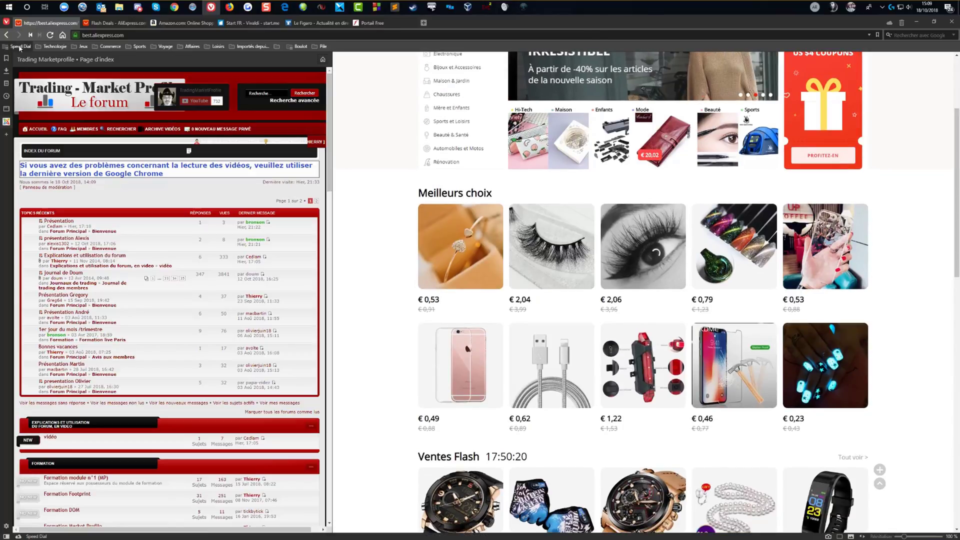
{"action": "left_click", "coordinate": [117, 27]}
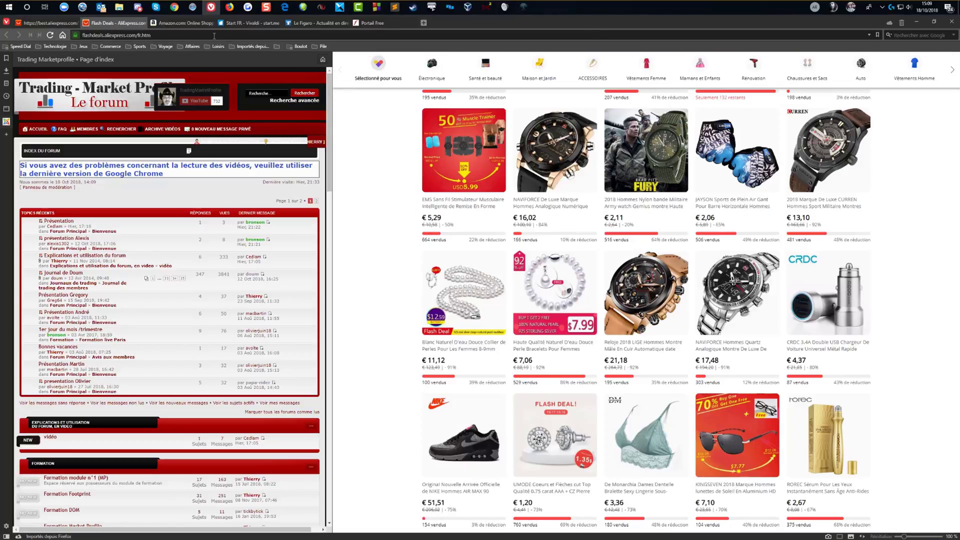
{"action": "left_click", "coordinate": [183, 25]}
{"action": "left_click", "coordinate": [257, 26]}
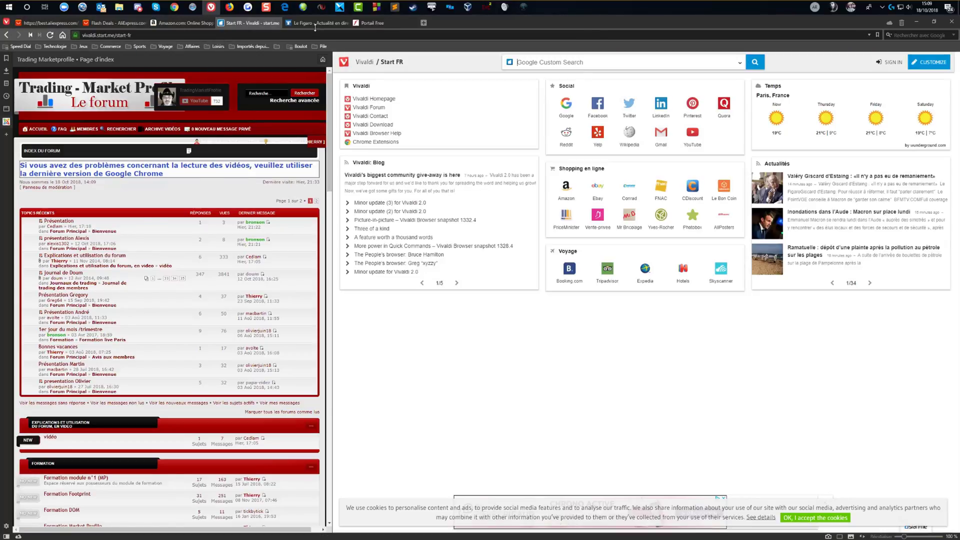
{"action": "left_click", "coordinate": [322, 24]}
{"action": "left_click", "coordinate": [357, 25]}
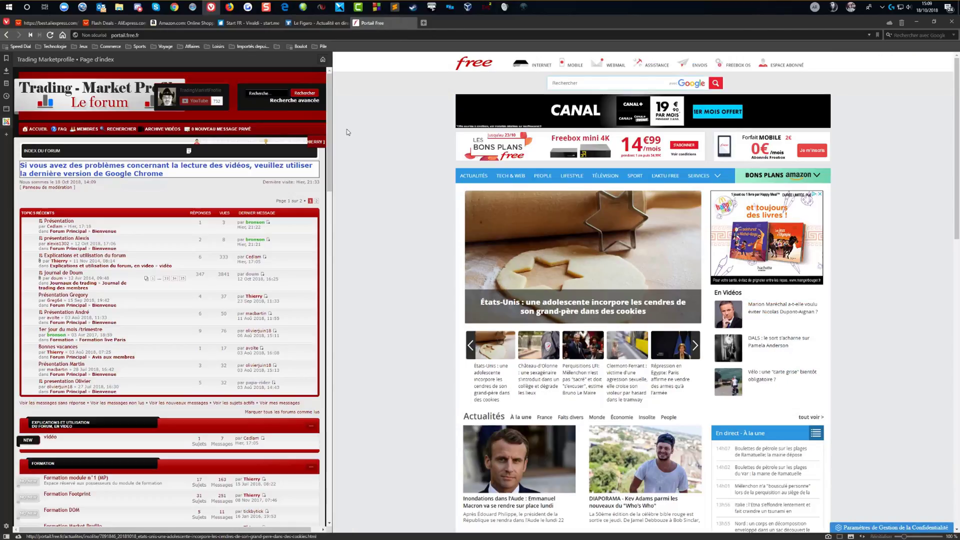
Step: Stack the Flash Deals tab with the AliExpress tab and tile the two stacked pages side by side
{"action": "mouse_move", "coordinate": [128, 26]}
{"action": "left_click_drag", "start_coordinate": [128, 26], "coordinate": [41, 23]}
{"action": "left_click", "coordinate": [108, 24]}
{"action": "right_click", "coordinate": [41, 24]}
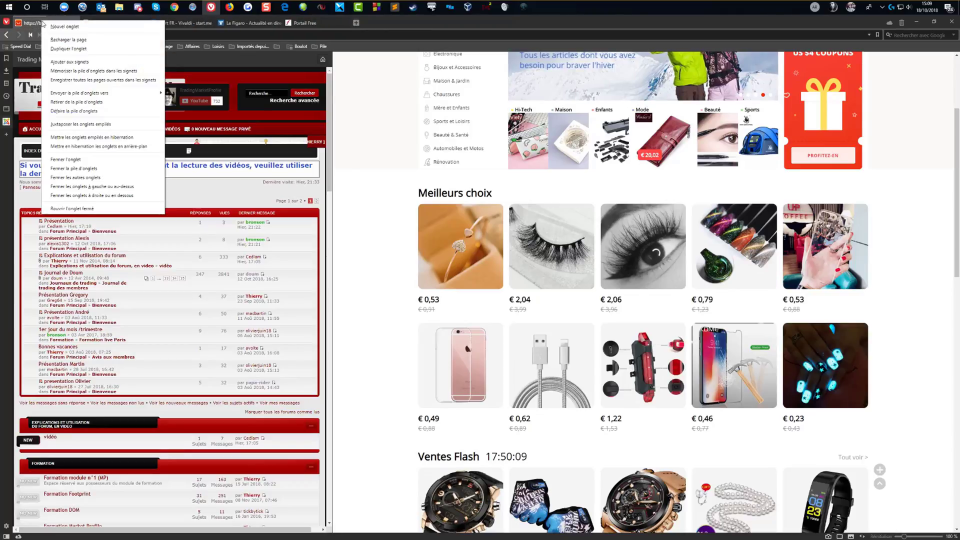
{"action": "left_click", "coordinate": [84, 125]}
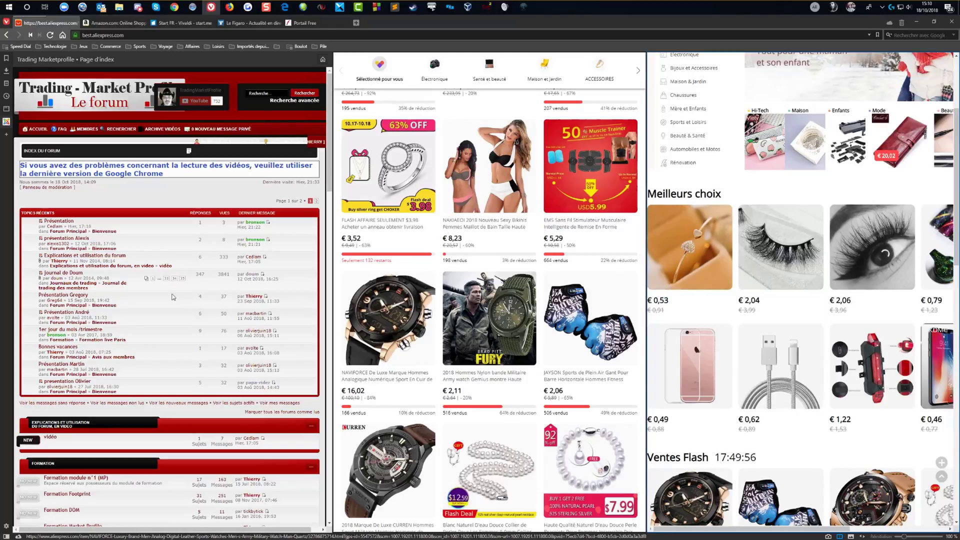
Step: Examine the forum's topic and section lists in the web panel beside the tiled pages
{"action": "scroll", "coordinate": [210, 296], "scroll_direction": "down", "scroll_amount": 5}
{"action": "scroll", "coordinate": [209, 295], "scroll_direction": "up", "scroll_amount": 5}
{"action": "scroll", "coordinate": [210, 295], "scroll_direction": "down", "scroll_amount": 5}
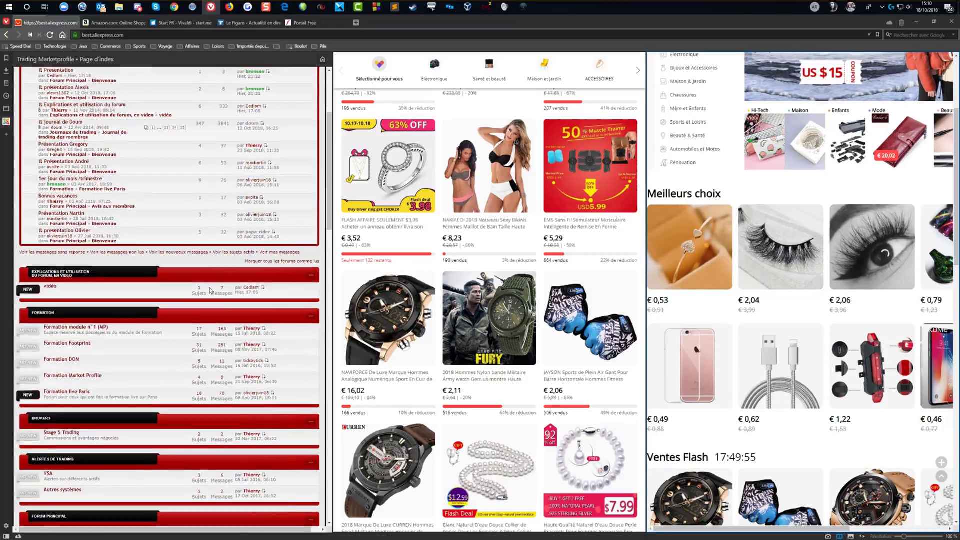
{"action": "scroll", "coordinate": [210, 296], "scroll_direction": "up", "scroll_amount": 5}
{"action": "scroll", "coordinate": [210, 296], "scroll_direction": "down", "scroll_amount": 3}
{"action": "scroll", "coordinate": [209, 284], "scroll_direction": "up", "scroll_amount": 3}
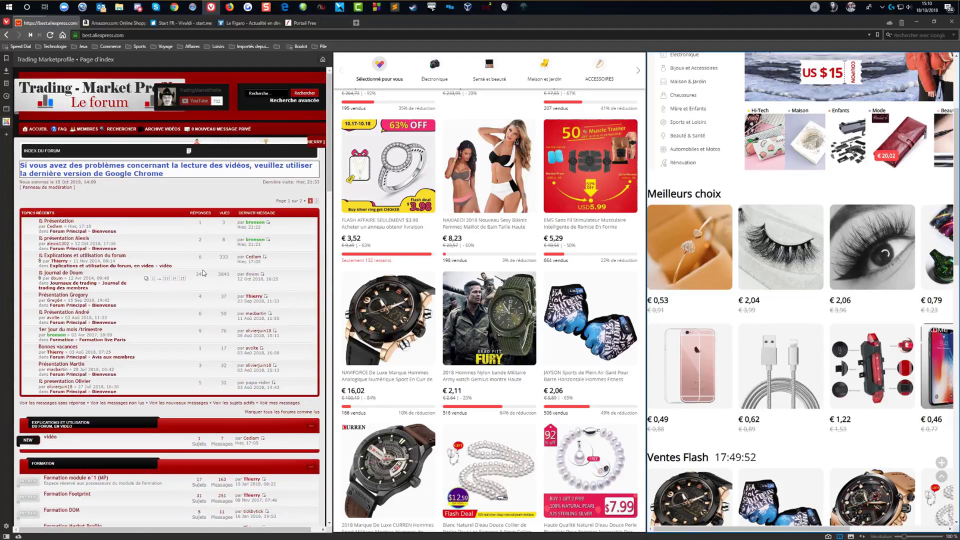
{"action": "scroll", "coordinate": [207, 275], "scroll_direction": "down", "scroll_amount": 3}
{"action": "scroll", "coordinate": [205, 270], "scroll_direction": "up", "scroll_amount": 3}
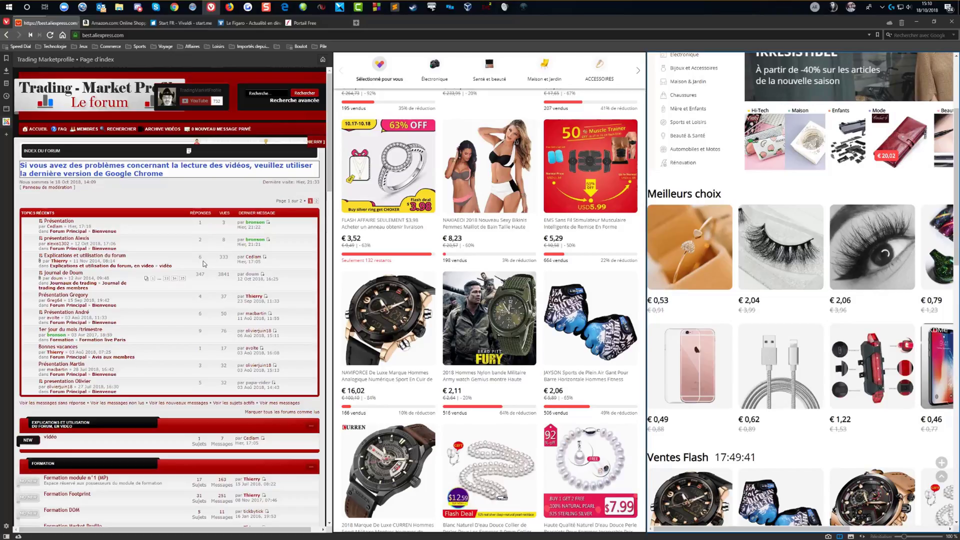
Step: Add a web panel for gmail.com, replacing the whole prefilled page address
{"action": "left_click", "coordinate": [7, 134]}
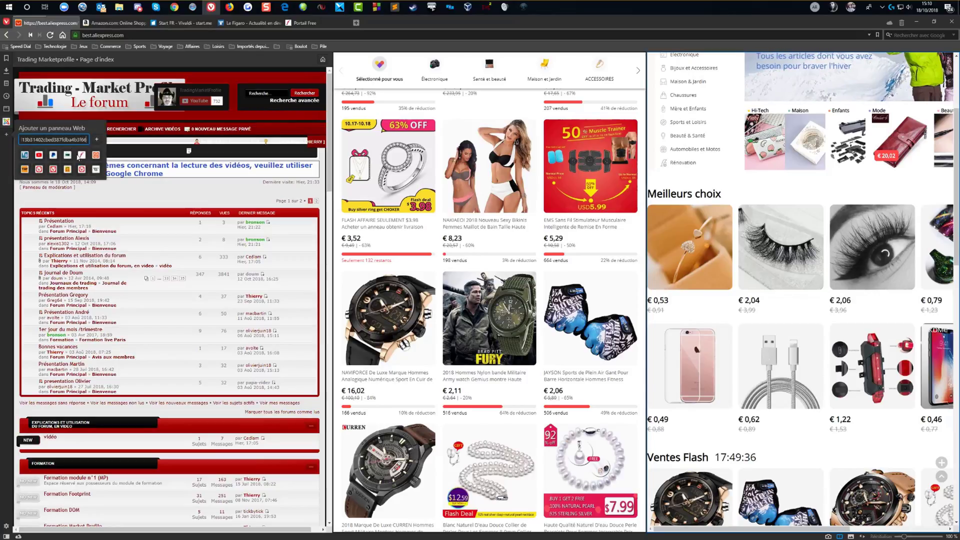
{"action": "type", "text": "gmail.com"}
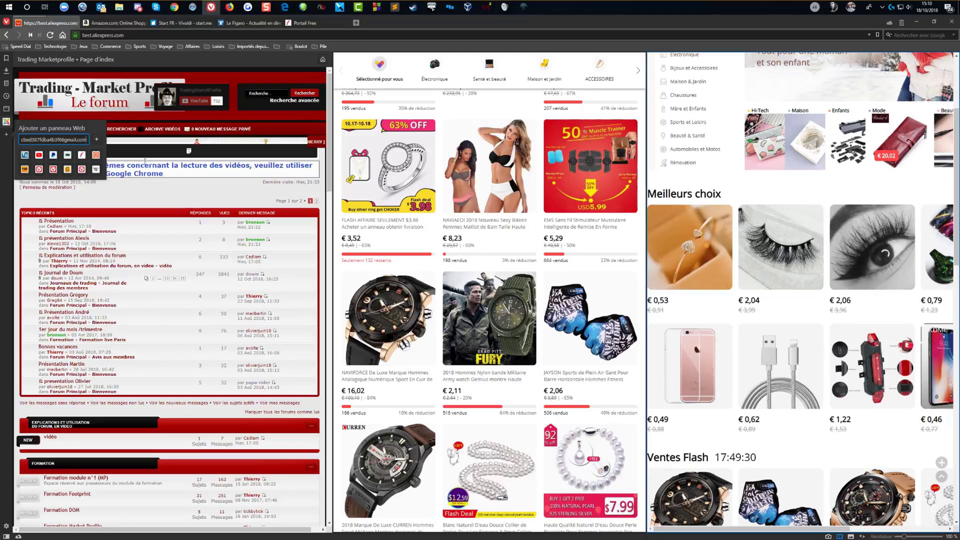
{"action": "key", "text": "BackSpace"}
{"action": "key", "text": "BackSpace"}
{"action": "key", "text": "BackSpace"}
{"action": "key", "text": "BackSpace"}
{"action": "key", "text": "BackSpace"}
{"action": "key", "text": "BackSpace"}
{"action": "key", "text": "BackSpace"}
{"action": "key", "text": "BackSpace"}
{"action": "key", "text": "BackSpace"}
{"action": "key", "text": "BackSpace"}
{"action": "key", "text": "BackSpace"}
{"action": "key", "text": "BackSpace"}
{"action": "key", "text": "BackSpace"}
{"action": "key", "text": "BackSpace"}
{"action": "key", "text": "BackSpace"}
{"action": "key", "text": "BackSpace"}
{"action": "key", "text": "BackSpace"}
{"action": "key", "text": "BackSpace"}
{"action": "key", "text": "BackSpace"}
{"action": "key", "text": "BackSpace"}
{"action": "key", "text": "BackSpace"}
{"action": "key", "text": "BackSpace"}
{"action": "key", "text": "BackSpace"}
{"action": "key", "text": "BackSpace"}
{"action": "key", "text": "BackSpace"}
{"action": "key", "text": "BackSpace"}
{"action": "key", "text": "BackSpace"}
{"action": "key", "text": "BackSpace"}
{"action": "key", "text": "BackSpace"}
{"action": "key", "text": "BackSpace"}
{"action": "key", "text": "BackSpace"}
{"action": "key", "text": "BackSpace"}
{"action": "key", "text": "BackSpace"}
{"action": "key", "text": "BackSpace"}
{"action": "key", "text": "BackSpace"}
{"action": "key", "text": "BackSpace"}
{"action": "key", "text": "BackSpace"}
{"action": "key", "text": "BackSpace"}
{"action": "key", "text": "BackSpace"}
{"action": "key", "text": "BackSpace"}
{"action": "key", "text": "BackSpace"}
{"action": "key", "text": "BackSpace"}
{"action": "key", "text": "BackSpace"}
{"action": "key", "text": "BackSpace"}
{"action": "key", "text": "BackSpace"}
{"action": "key", "text": "BackSpace"}
{"action": "key", "text": "BackSpace"}
{"action": "key", "text": "BackSpace"}
{"action": "key", "text": "BackSpace"}
{"action": "key", "text": "BackSpace"}
{"action": "key", "text": "BackSpace"}
{"action": "key", "text": "BackSpace"}
{"action": "key", "text": "BackSpace"}
{"action": "key", "text": "BackSpace"}
{"action": "key", "text": "BackSpace"}
{"action": "key", "text": "BackSpace"}
{"action": "key", "text": "BackSpace"}
{"action": "key", "text": "BackSpace"}
{"action": "key", "text": "BackSpace"}
{"action": "key", "text": "BackSpace"}
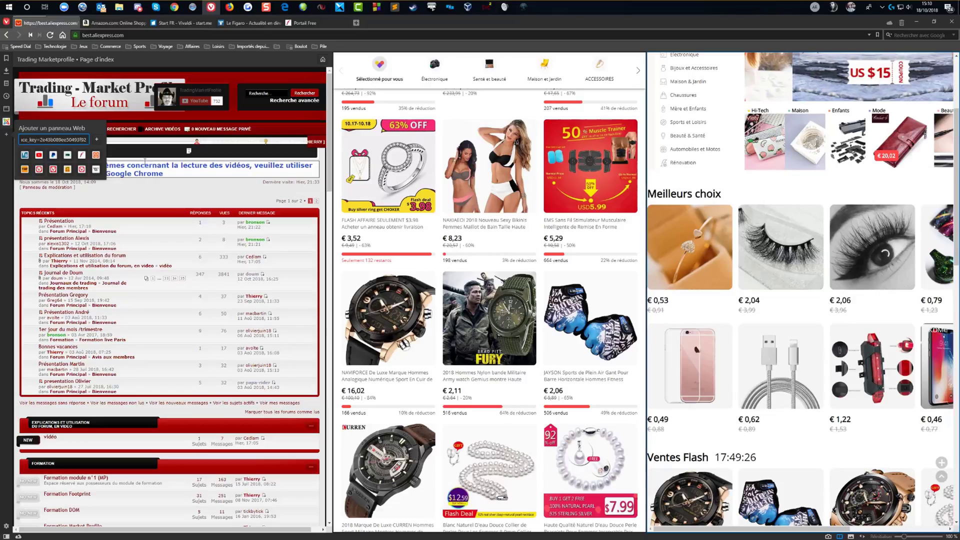
{"action": "key", "text": "BackSpace"}
{"action": "key", "text": "BackSpace"}
{"action": "key", "text": "BackSpace"}
{"action": "key", "text": "BackSpace"}
{"action": "key", "text": "BackSpace"}
{"action": "key", "text": "BackSpace"}
{"action": "key", "text": "BackSpace"}
{"action": "key", "text": "BackSpace"}
{"action": "key", "text": "BackSpace"}
{"action": "key", "text": "BackSpace"}
{"action": "key", "text": "BackSpace"}
{"action": "key", "text": "BackSpace"}
{"action": "key", "text": "BackSpace"}
{"action": "key", "text": "BackSpace"}
{"action": "key", "text": "BackSpace"}
{"action": "key", "text": "BackSpace"}
{"action": "key", "text": "BackSpace"}
{"action": "key", "text": "BackSpace"}
{"action": "key", "text": "BackSpace"}
{"action": "key", "text": "BackSpace"}
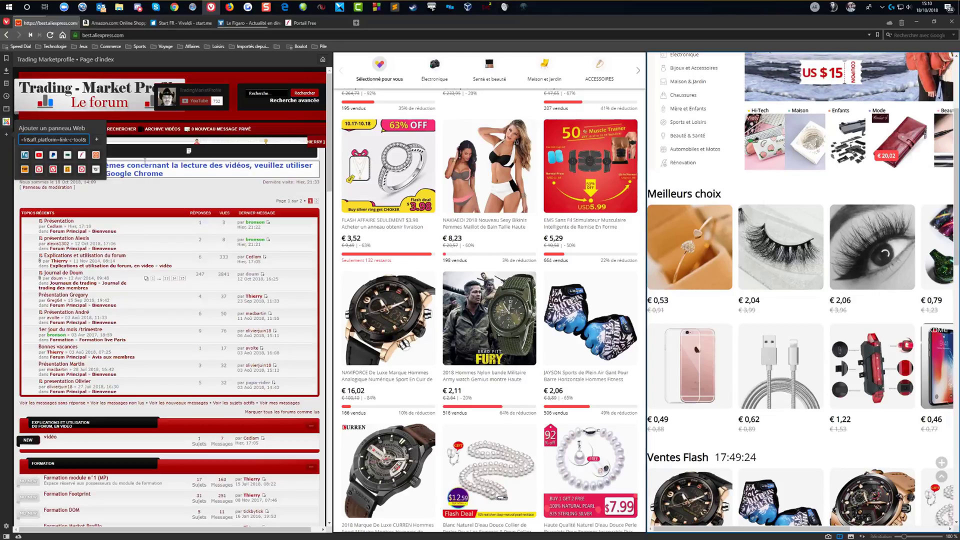
{"action": "key", "text": "BackSpace"}
{"action": "key", "text": "BackSpace"}
{"action": "key", "text": "BackSpace"}
{"action": "key", "text": "BackSpace"}
{"action": "key", "text": "BackSpace"}
{"action": "key", "text": "BackSpace"}
{"action": "key", "text": "BackSpace"}
{"action": "key", "text": "BackSpace"}
{"action": "key", "text": "BackSpace"}
{"action": "key", "text": "BackSpace"}
{"action": "key", "text": "BackSpace"}
{"action": "key", "text": "BackSpace"}
{"action": "key", "text": "BackSpace"}
{"action": "key", "text": "BackSpace"}
{"action": "key", "text": "BackSpace"}
{"action": "key", "text": "BackSpace"}
{"action": "key", "text": "BackSpace"}
{"action": "key", "text": "BackSpace"}
{"action": "key", "text": "BackSpace"}
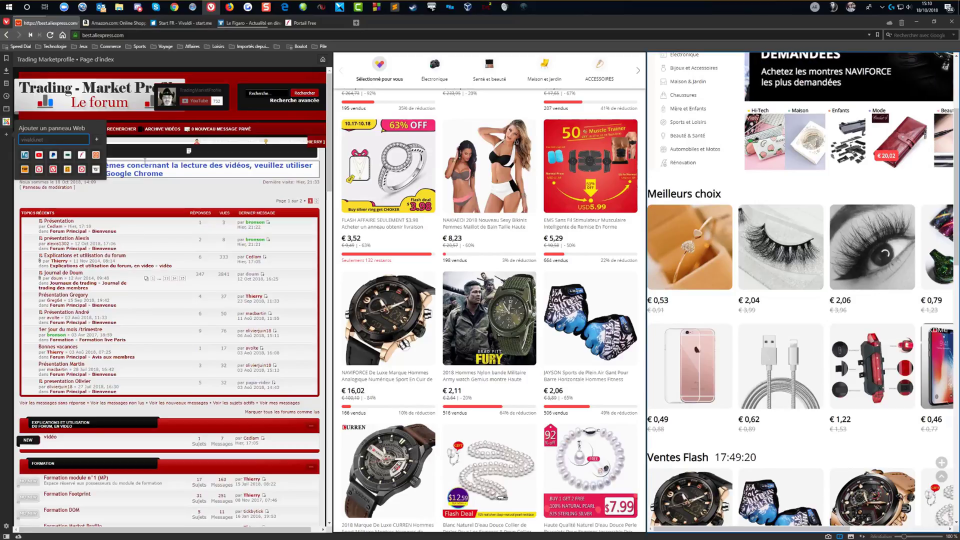
{"action": "type", "text": "gmail"}
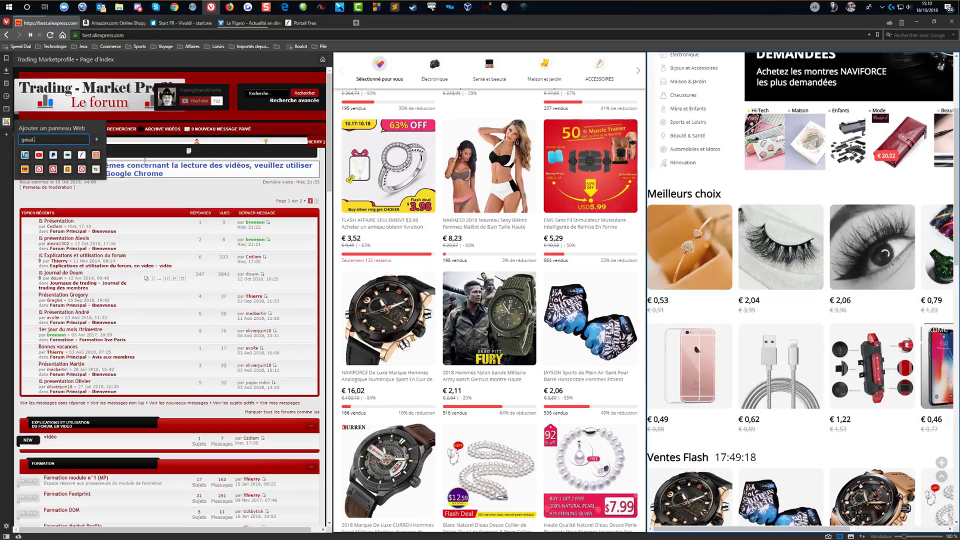
{"action": "type", "text": ".com"}
{"action": "key", "text": "Return"}
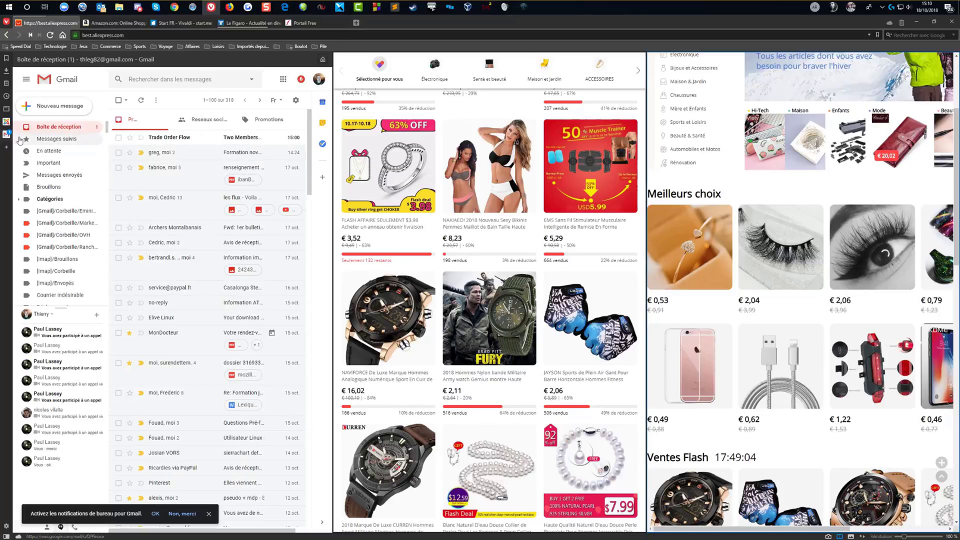
Step: Switch between the forum and Gmail web panels, ending on the Trading Marketprofile forum
{"action": "left_click", "coordinate": [6, 122]}
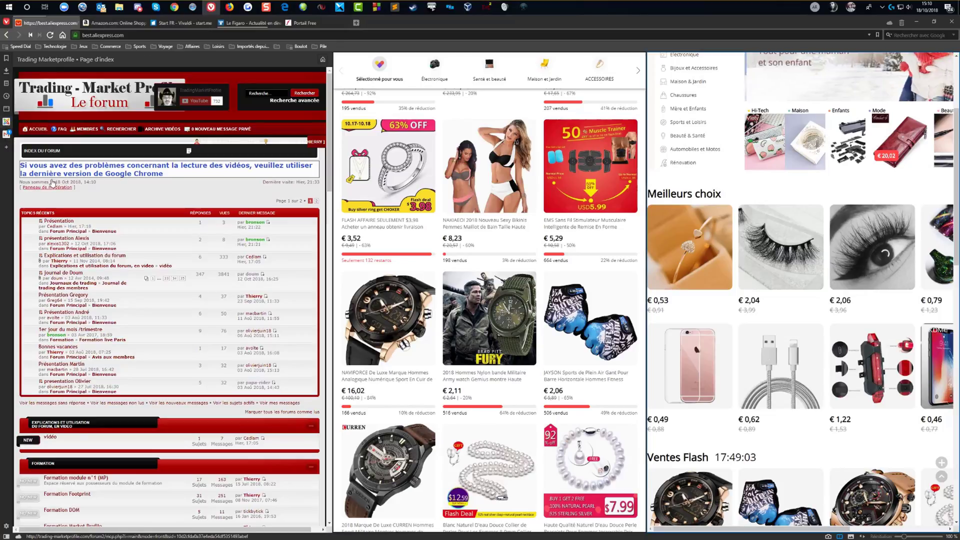
{"action": "left_click", "coordinate": [6, 134]}
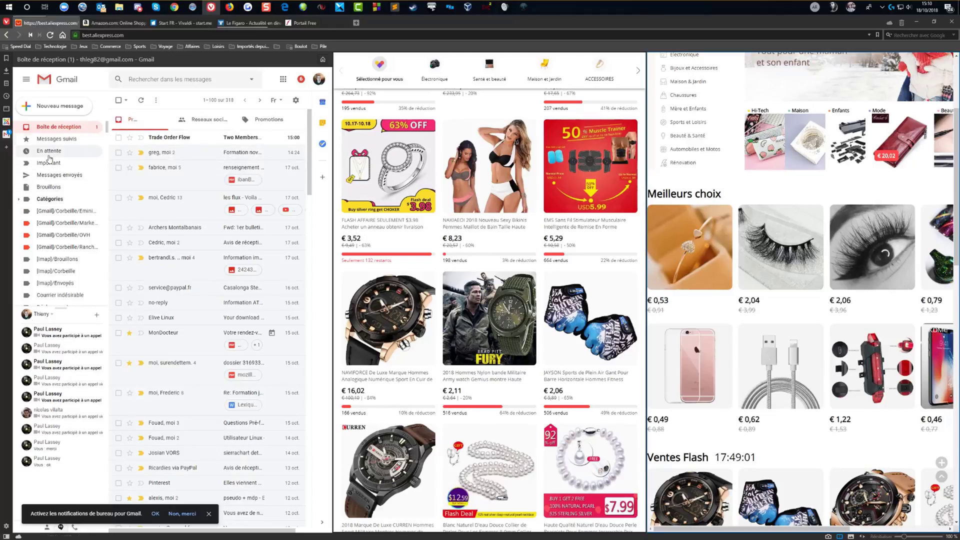
{"action": "left_click", "coordinate": [6, 121]}
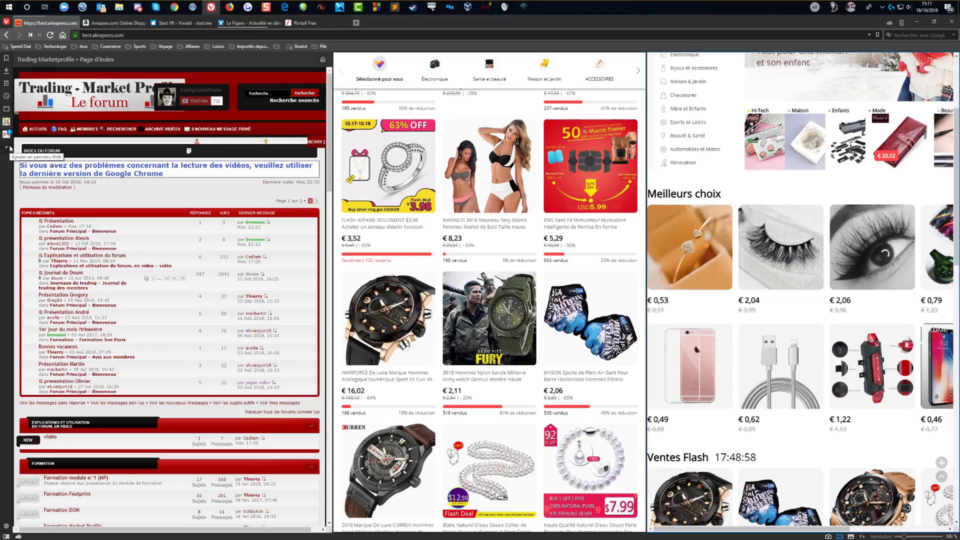